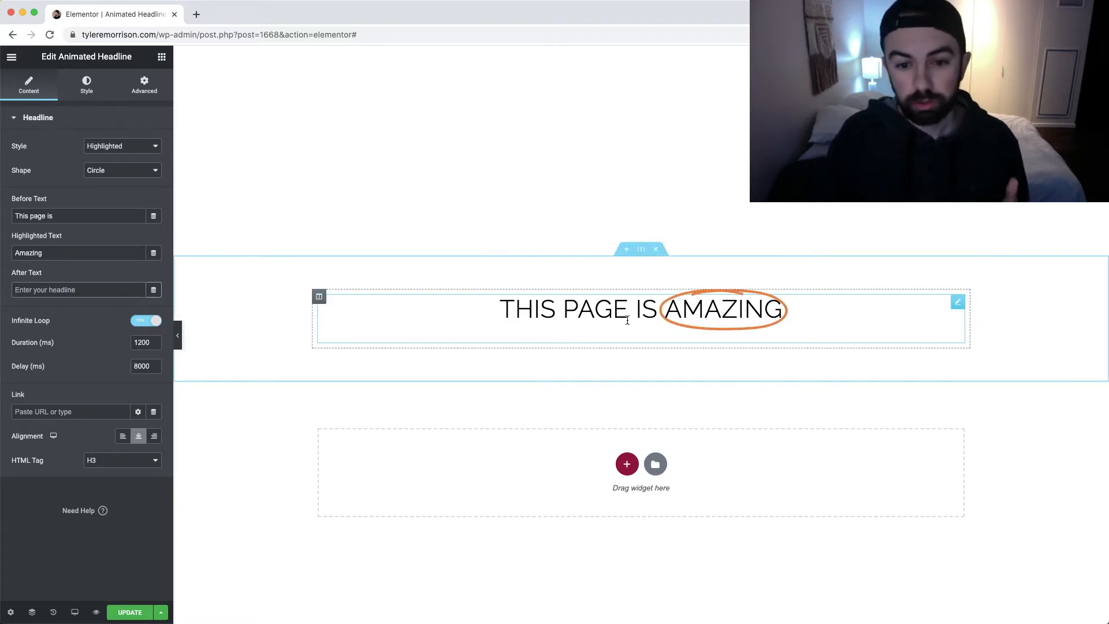
# Enter "For viewer like you" as the headline's after text and keep the Highlighted style.
pyautogui.write('For vie')
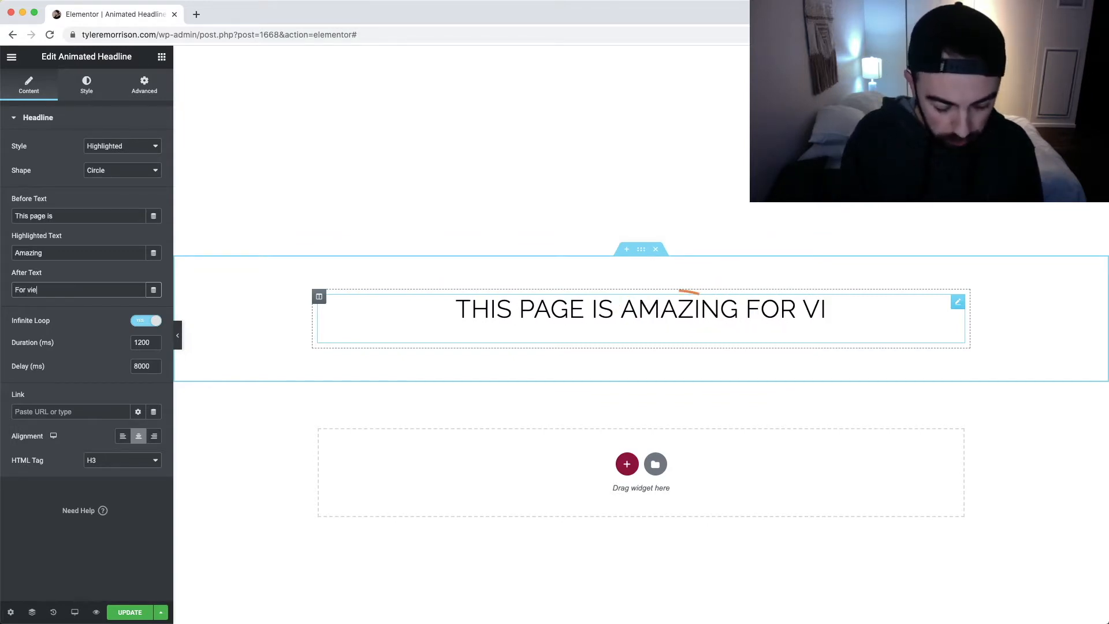
pyautogui.write('wer like you')
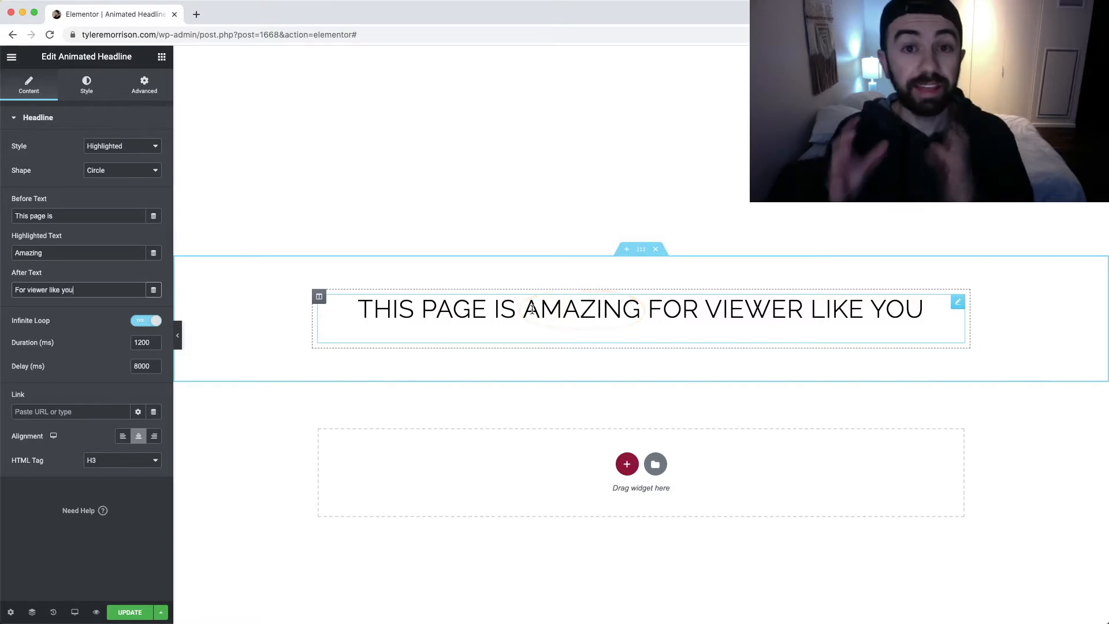
pyautogui.click(156, 146)
pyautogui.click(145, 147)
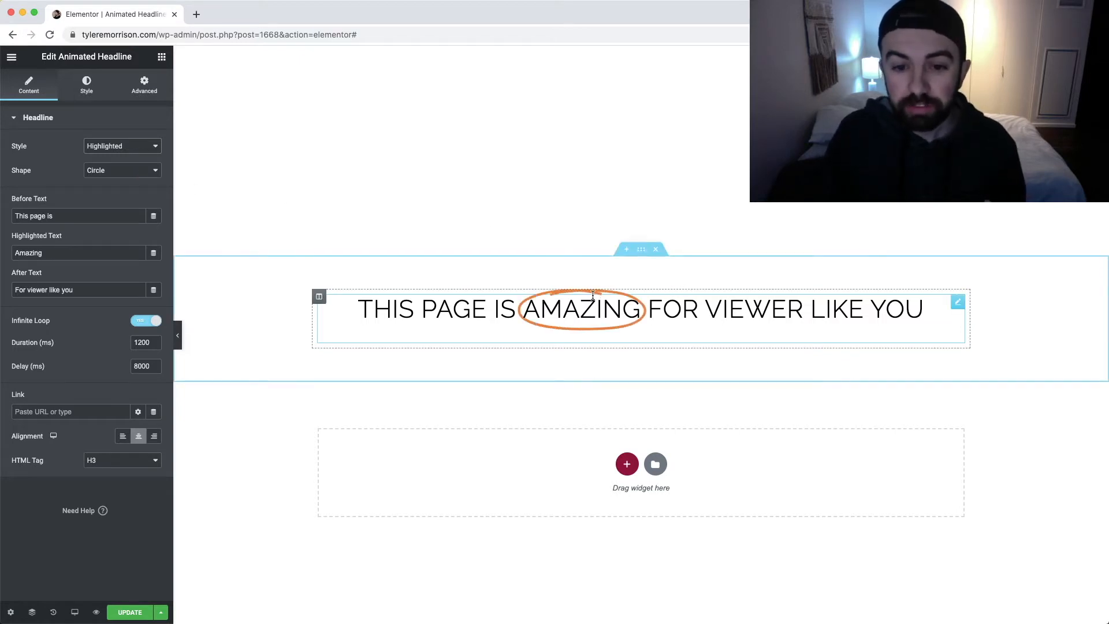
# Try a line width of 20 and a thinner one on the circle around the highlighted word, and clear the width.
pyautogui.click(86, 85)
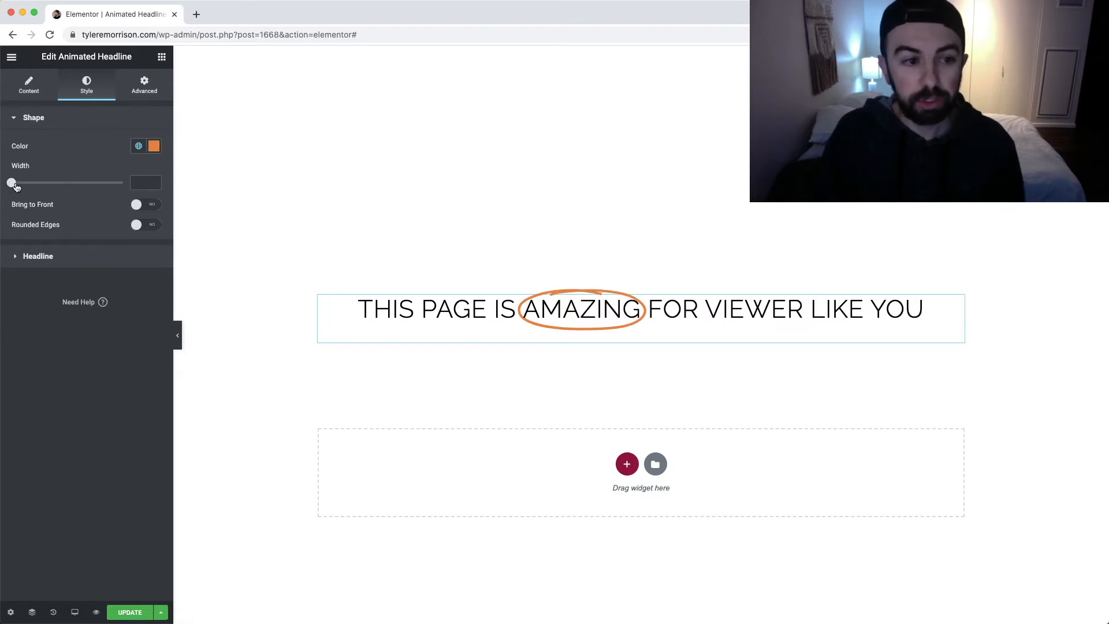
pyautogui.moveTo(71, 186); pyautogui.dragTo(147, 185)
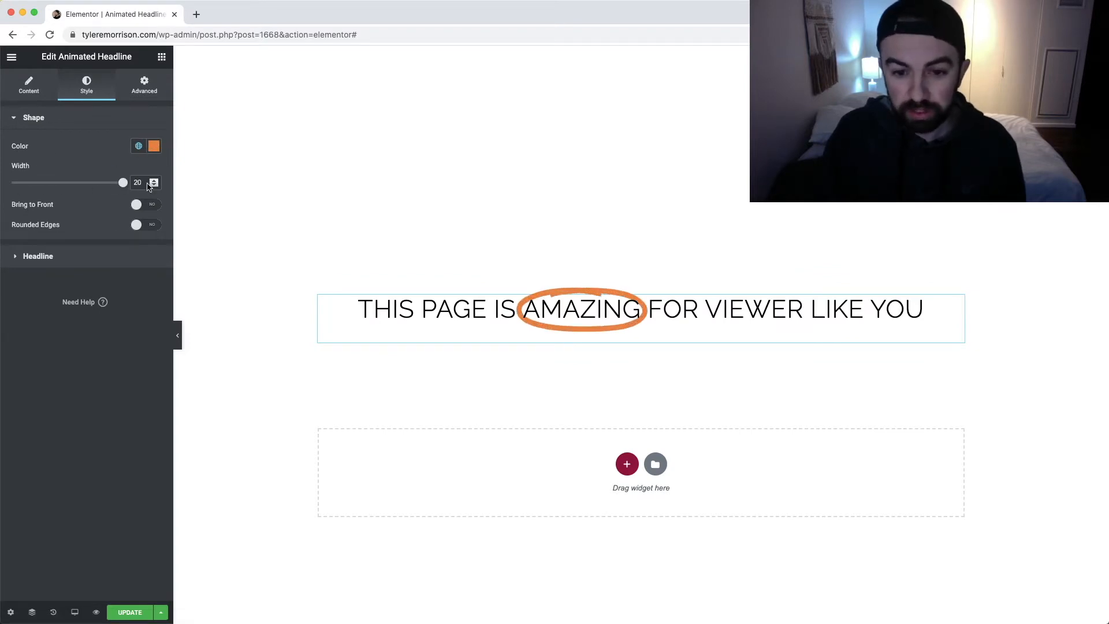
pyautogui.moveTo(127, 186); pyautogui.dragTo(35, 183)
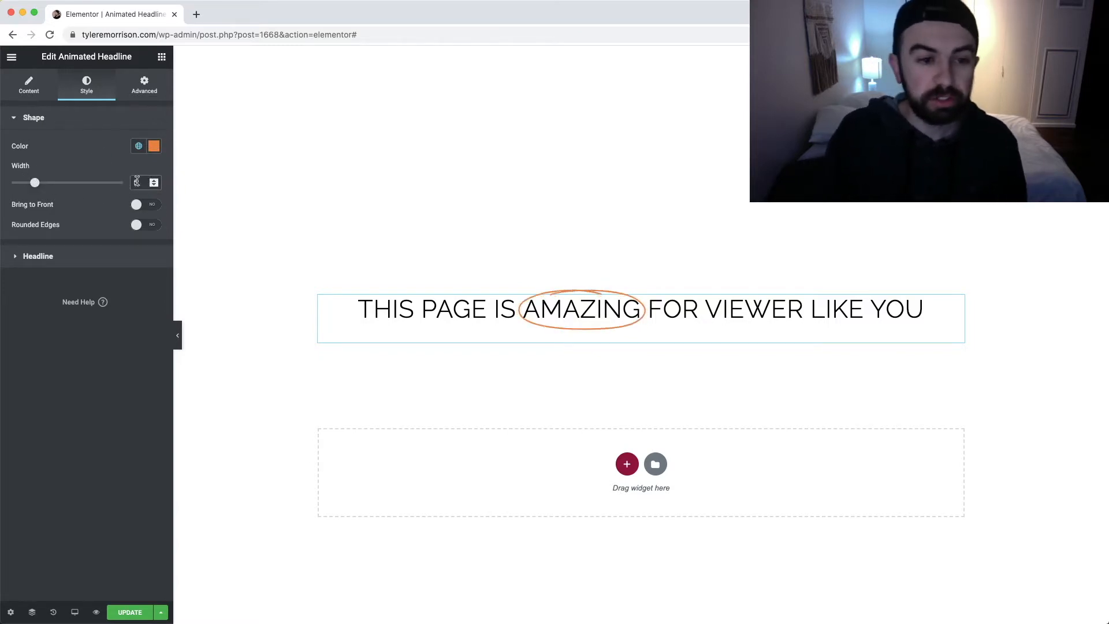
pyautogui.press('BackSpace')
# Preview the Curly and Underline shapes on the highlighted word.
pyautogui.click(26, 92)
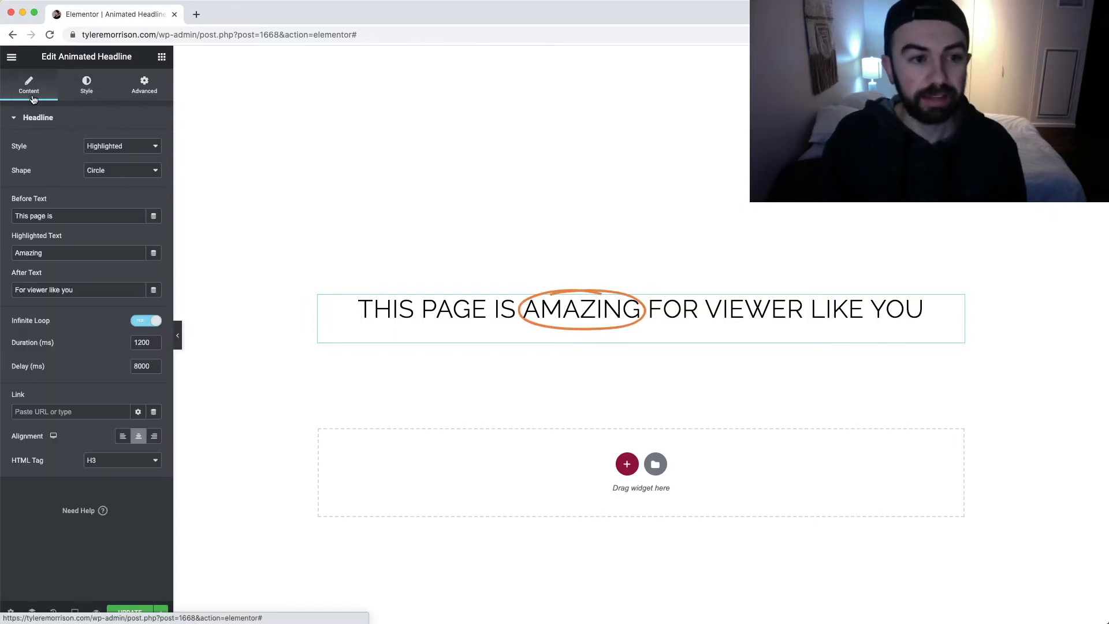
pyautogui.click(146, 170)
pyautogui.click(139, 183)
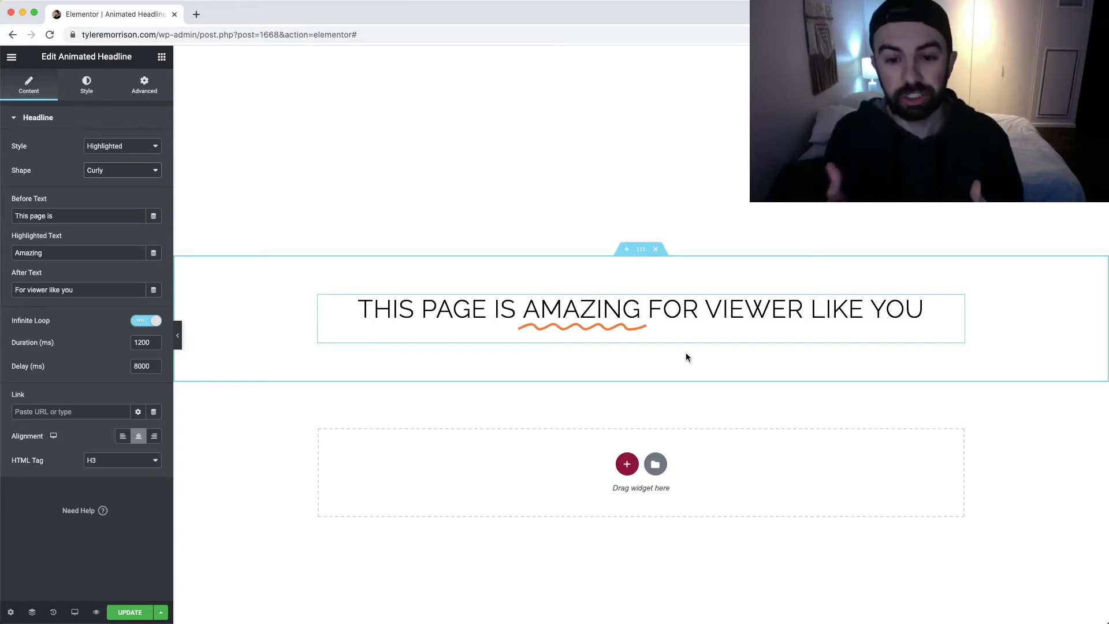
pyautogui.click(142, 170)
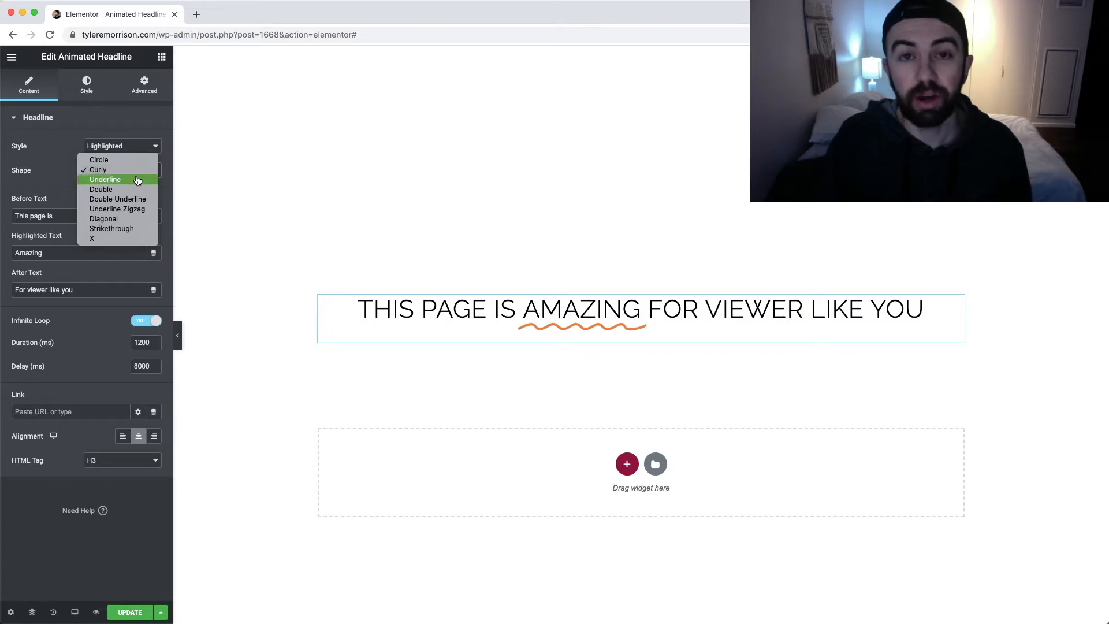
pyautogui.click(137, 180)
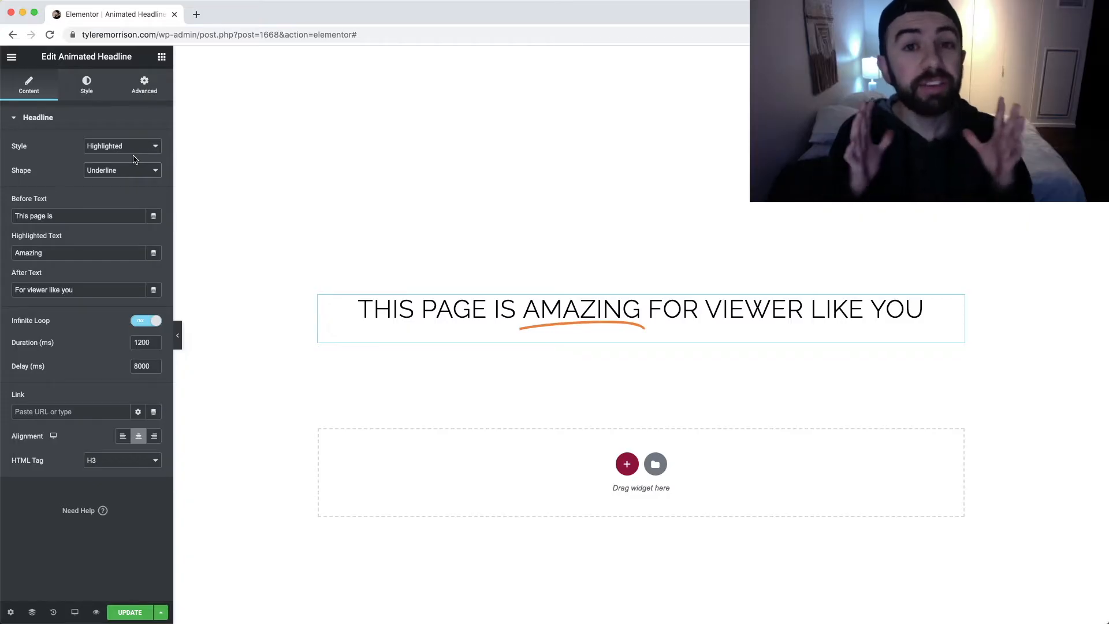
# Try the Double and Double Underline shapes on the highlighted word.
pyautogui.click(112, 175)
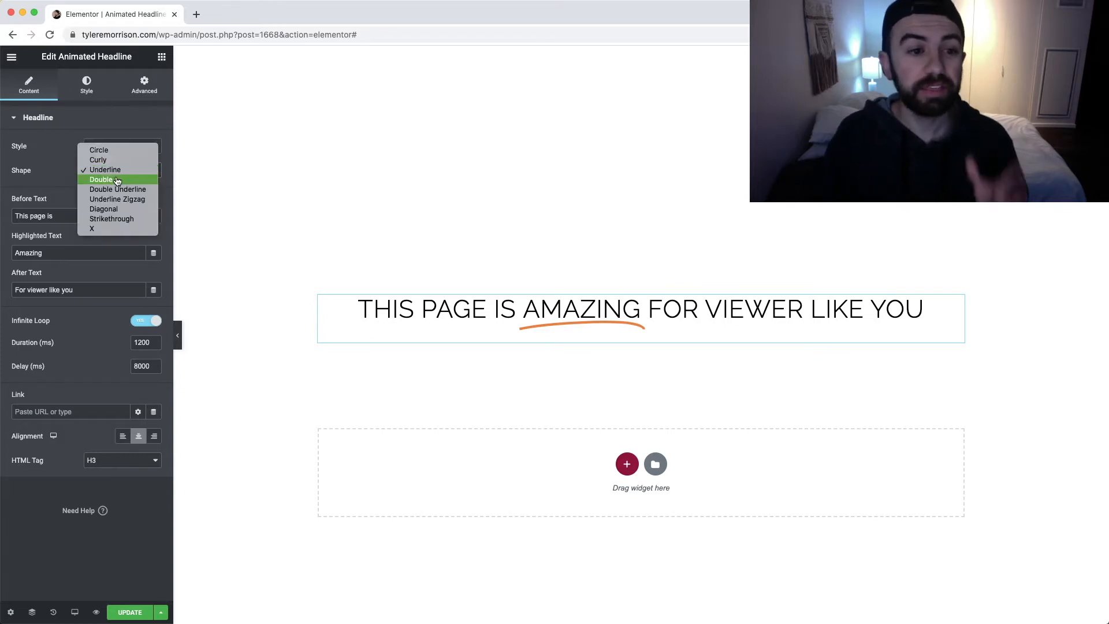
pyautogui.click(117, 180)
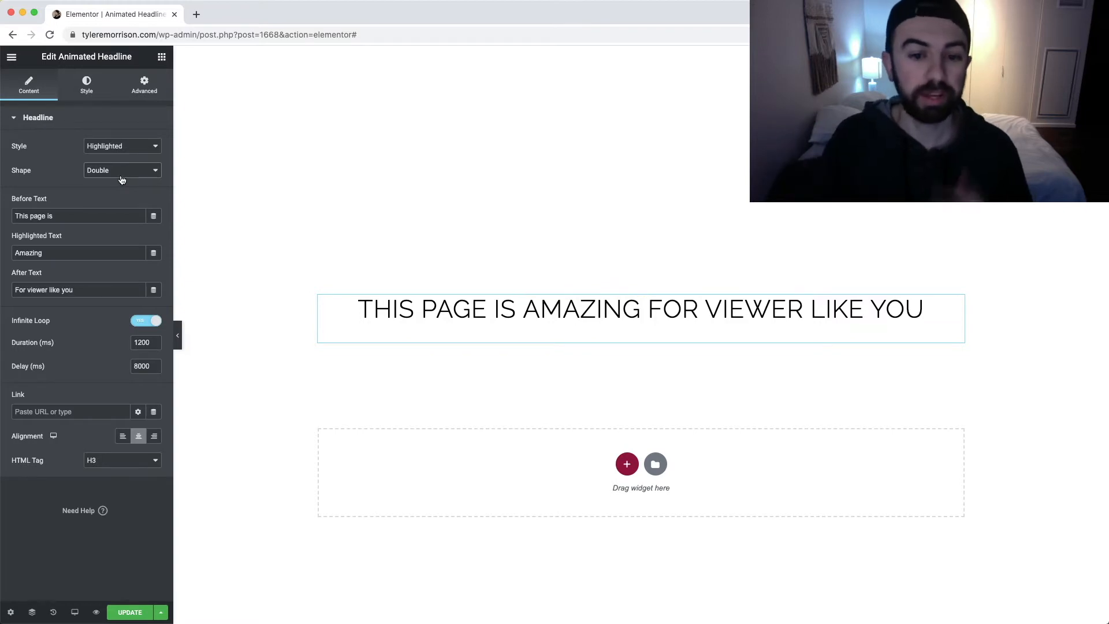
pyautogui.click(120, 176)
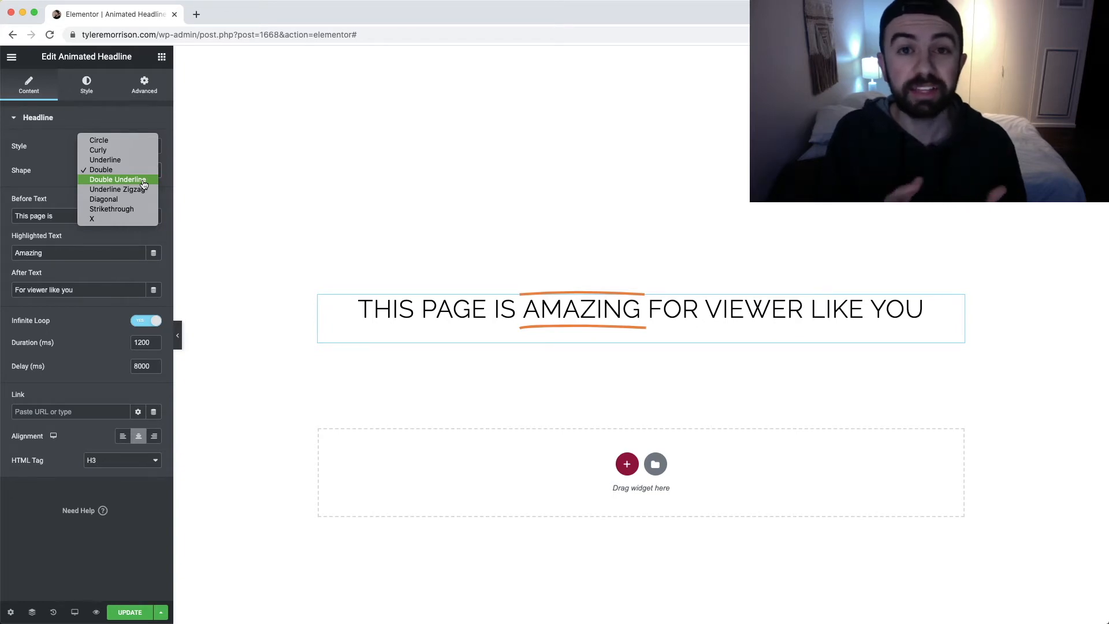
pyautogui.click(143, 184)
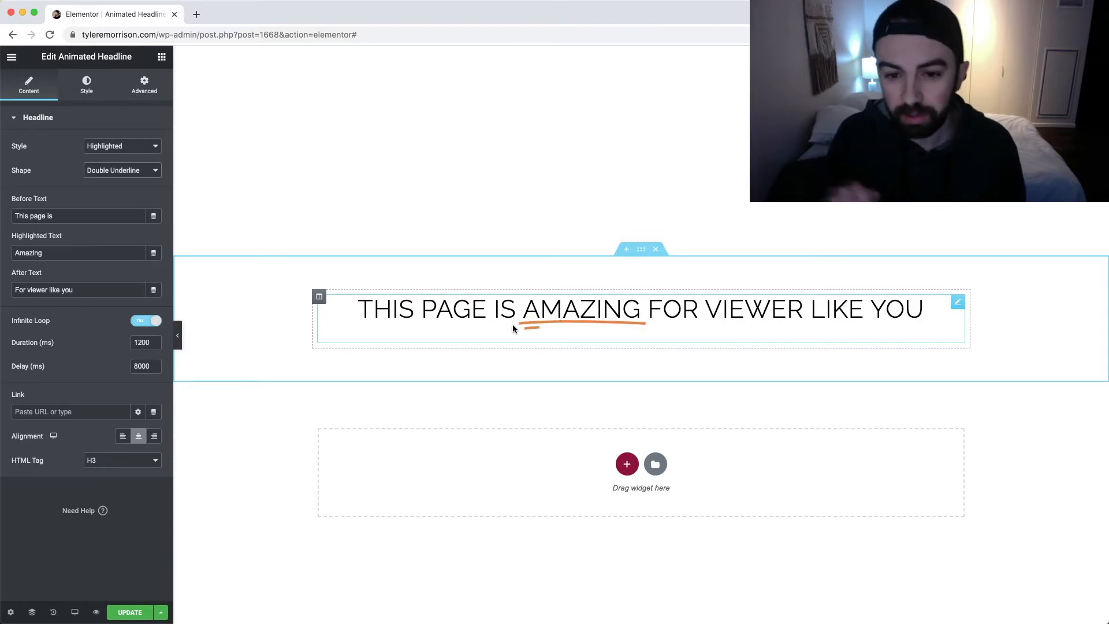
# Switch the highlight shape to Underline Zigzag and try its line width at 20.
pyautogui.click(137, 176)
pyautogui.click(117, 180)
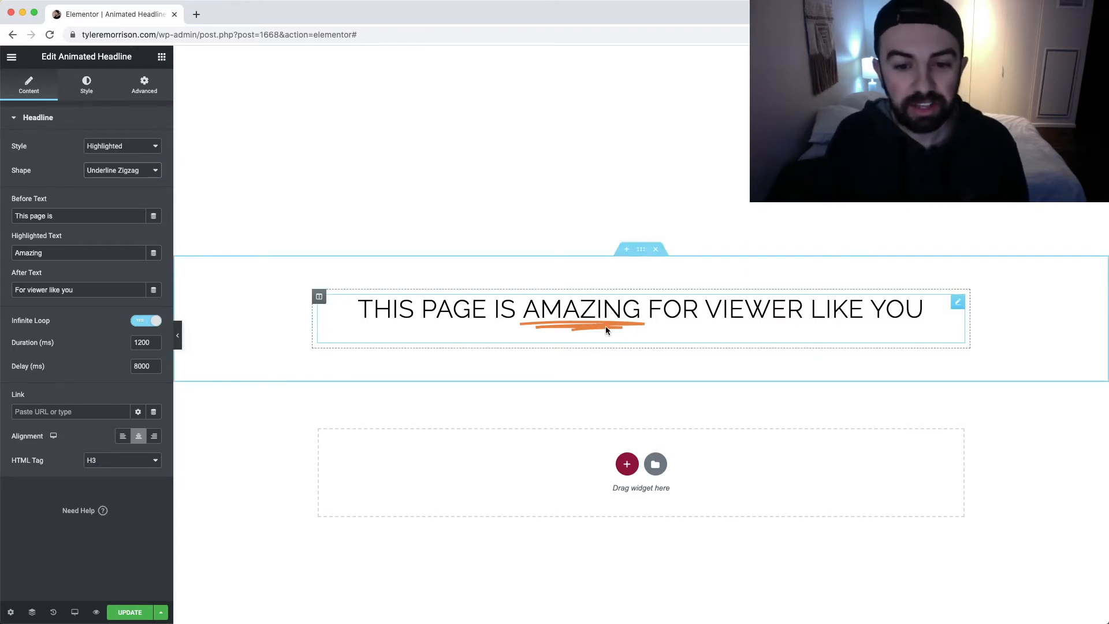
pyautogui.click(85, 93)
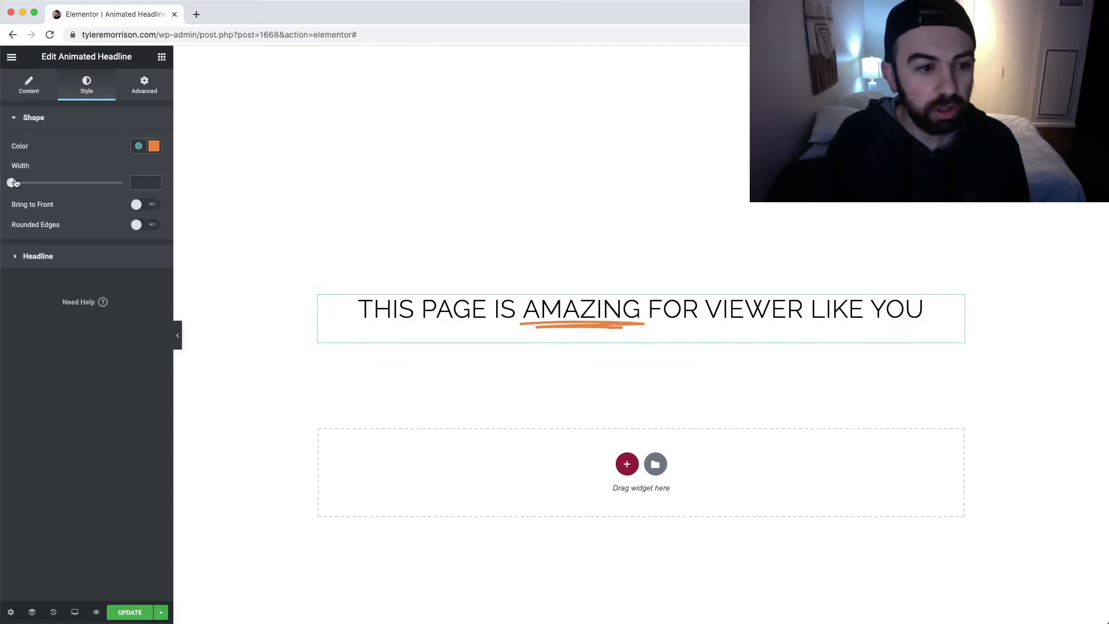
pyautogui.moveTo(16, 185); pyautogui.dragTo(166, 192)
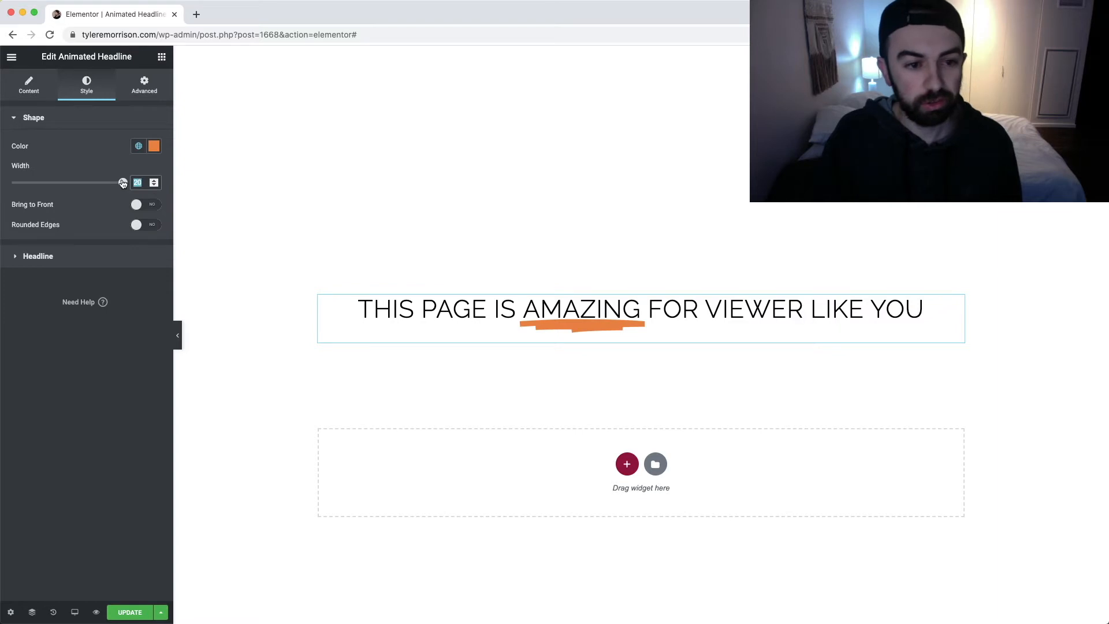
# Preview the Diagonal and Strikethrough shapes on the highlighted word.
pyautogui.click(29, 86)
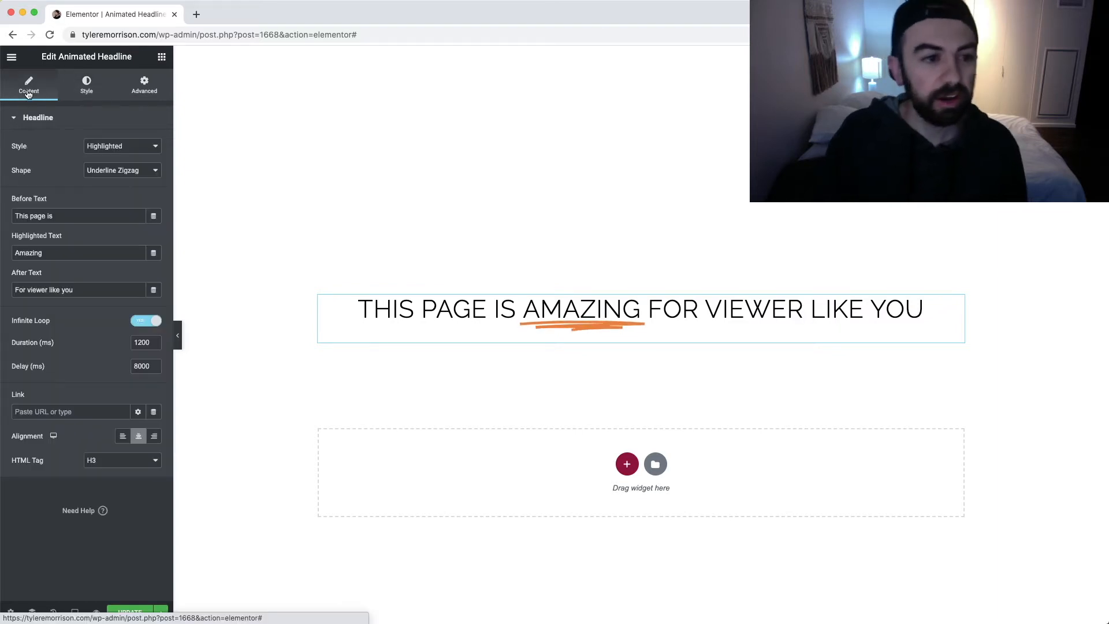
pyautogui.click(134, 175)
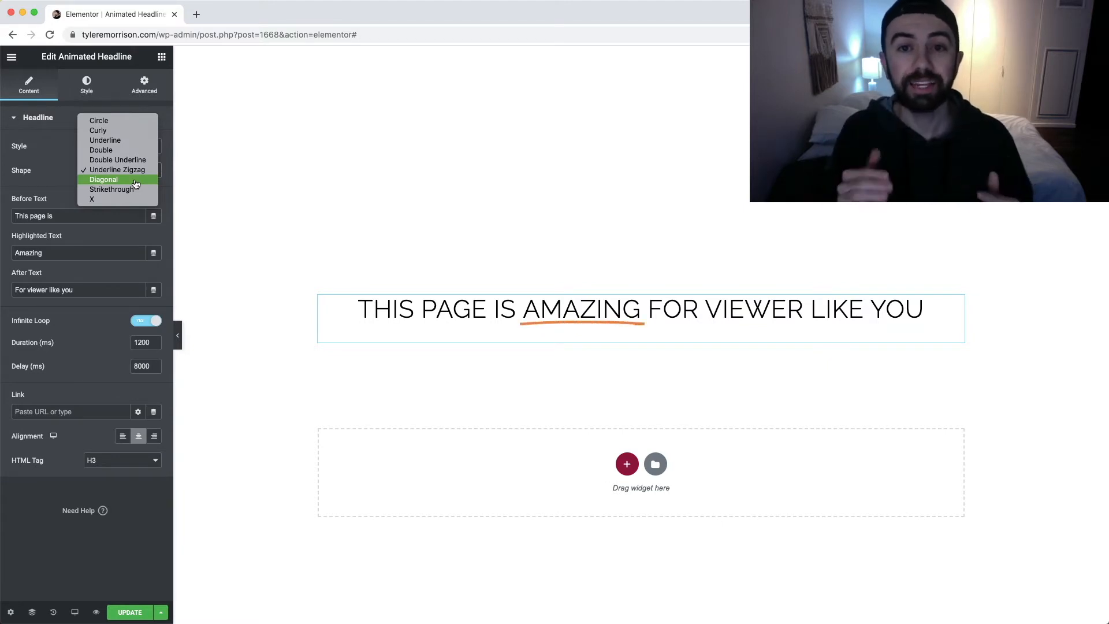
pyautogui.click(135, 182)
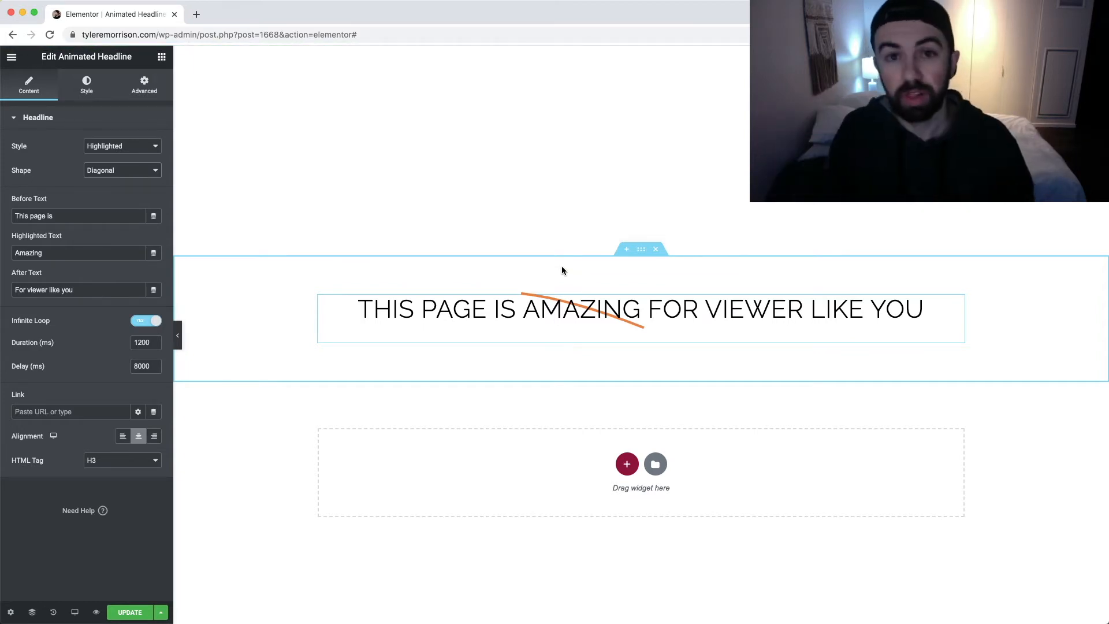
pyautogui.click(154, 174)
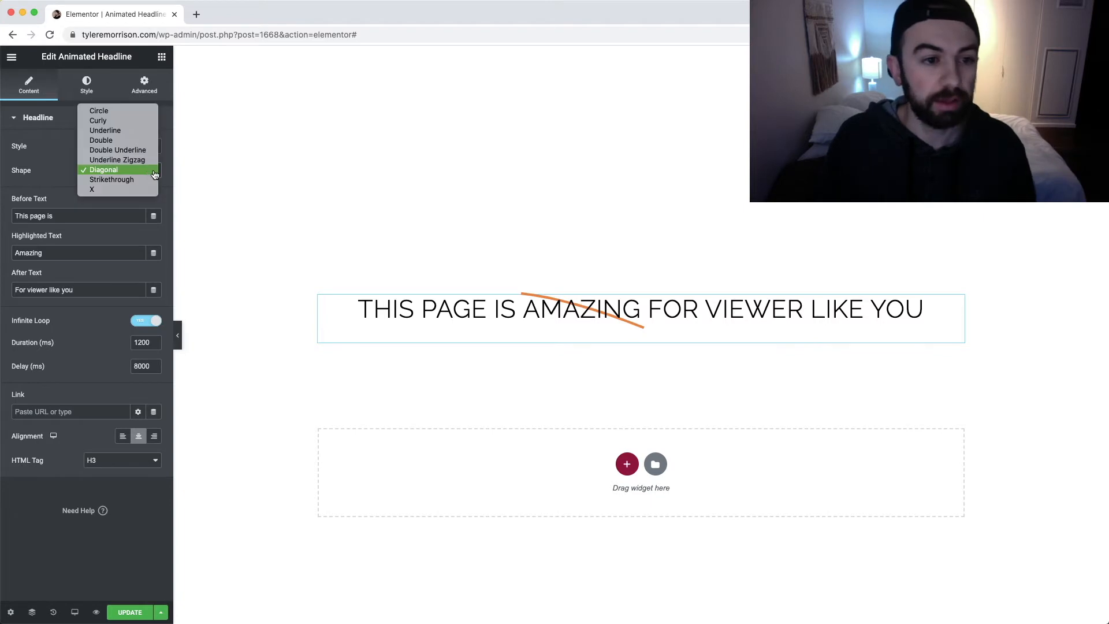
pyautogui.click(144, 180)
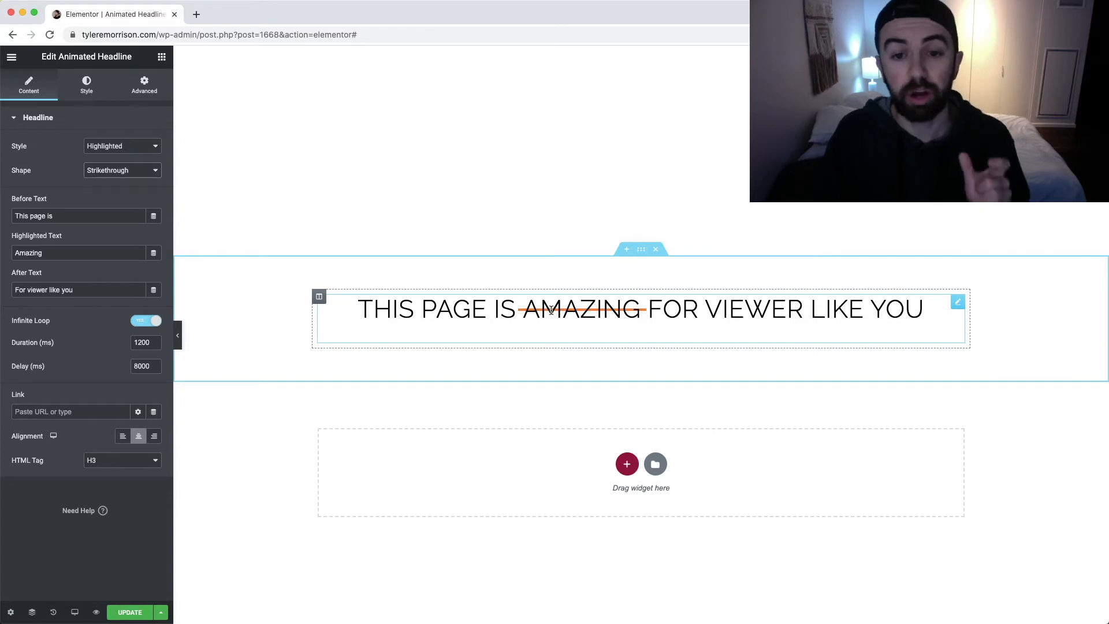
# Set the highlight shape to X and change the headline style to Rotating.
pyautogui.click(136, 174)
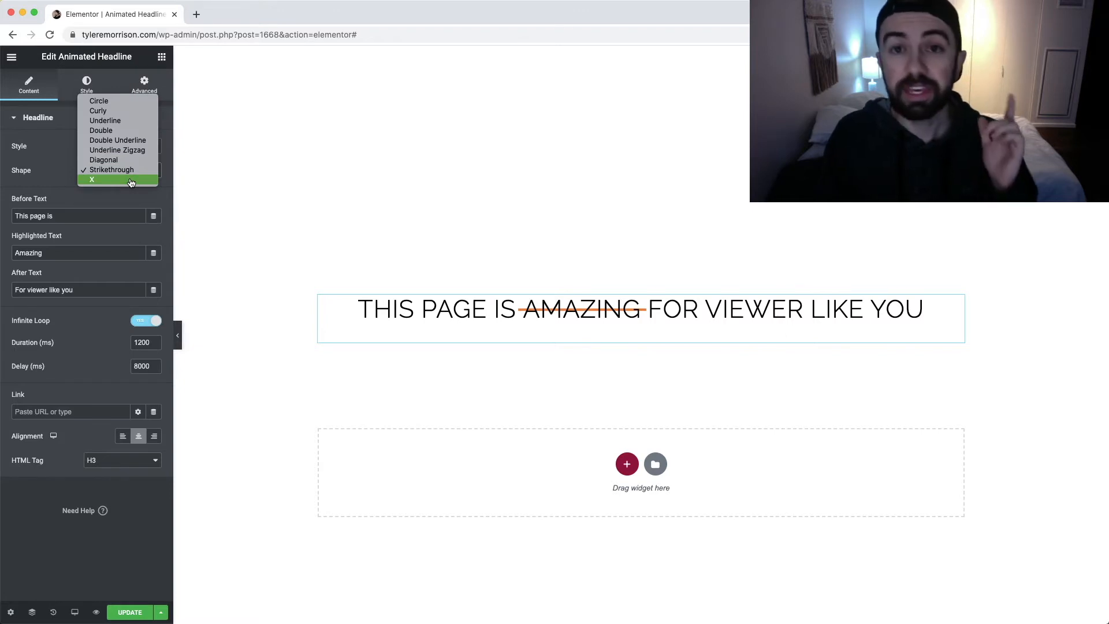
pyautogui.click(132, 180)
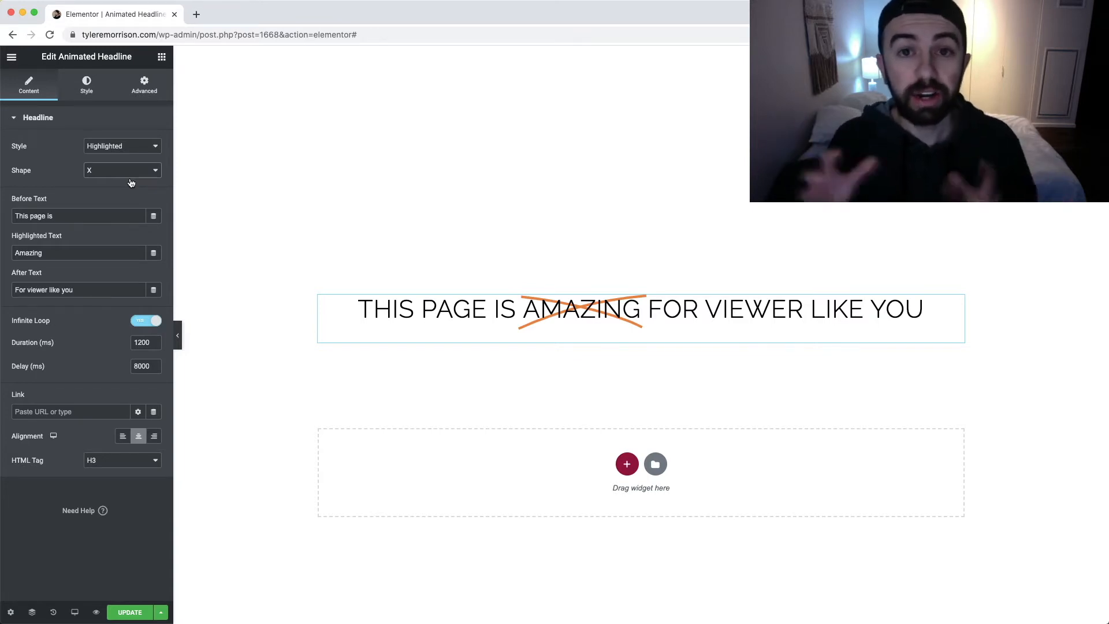
pyautogui.click(138, 150)
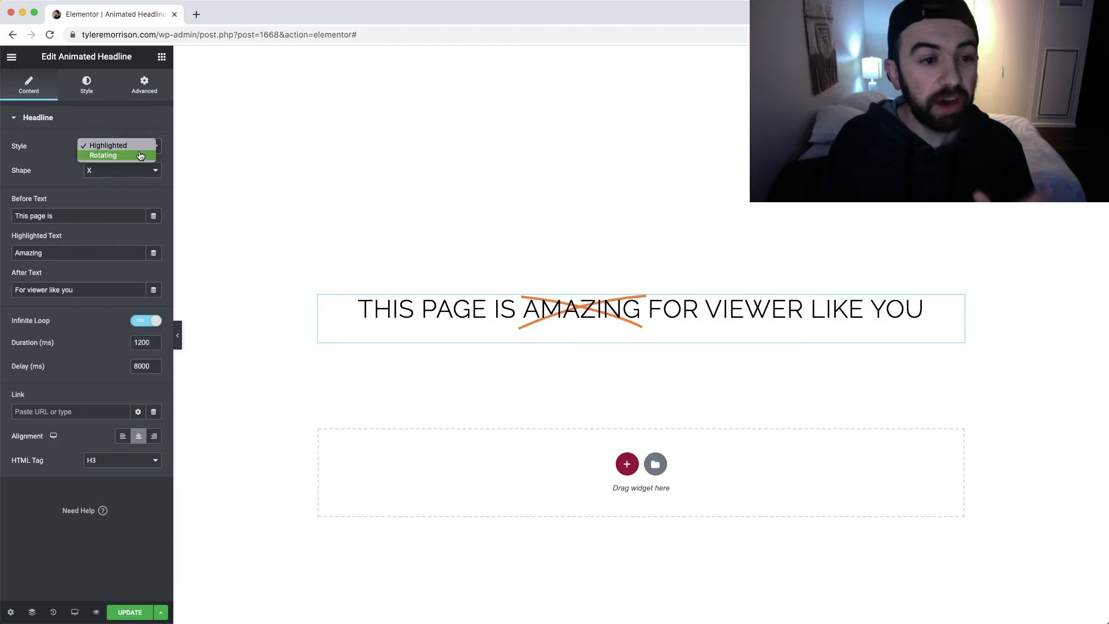
pyautogui.click(140, 156)
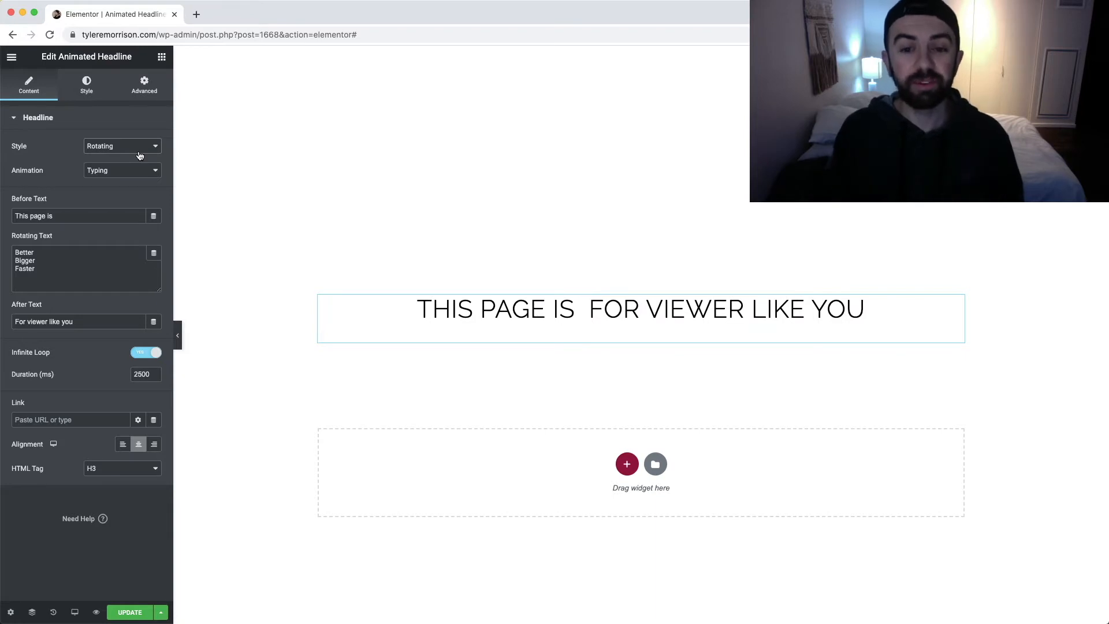
# Examine the rotating text entries, the typing animation in the headline and the headline's style options.
pyautogui.scroll(5, 57, 262)
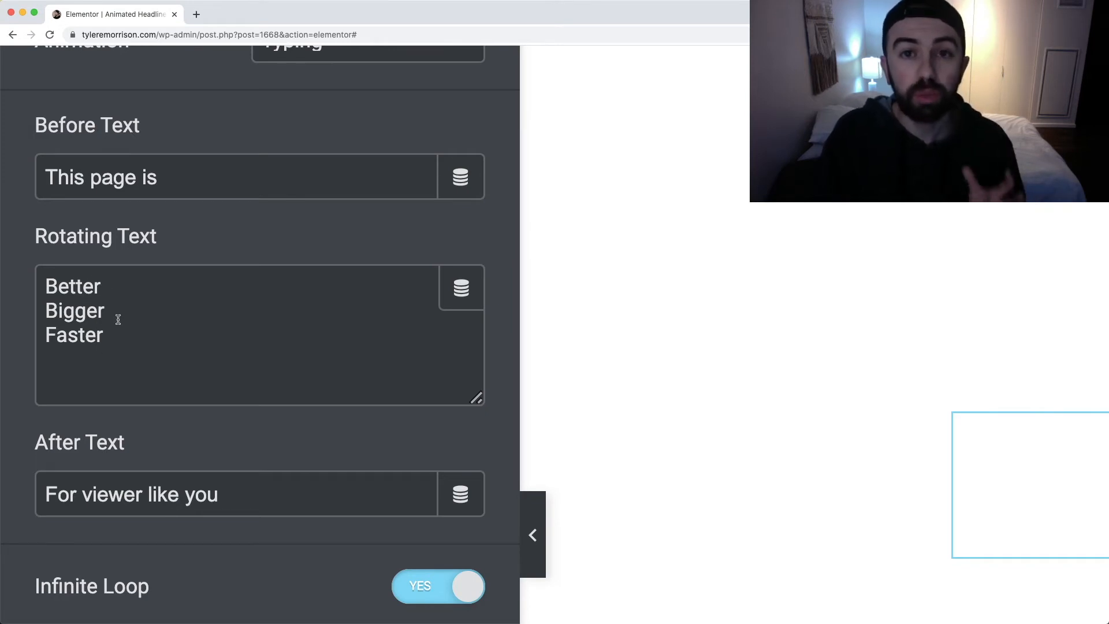
pyautogui.scroll(-5, 195, 295)
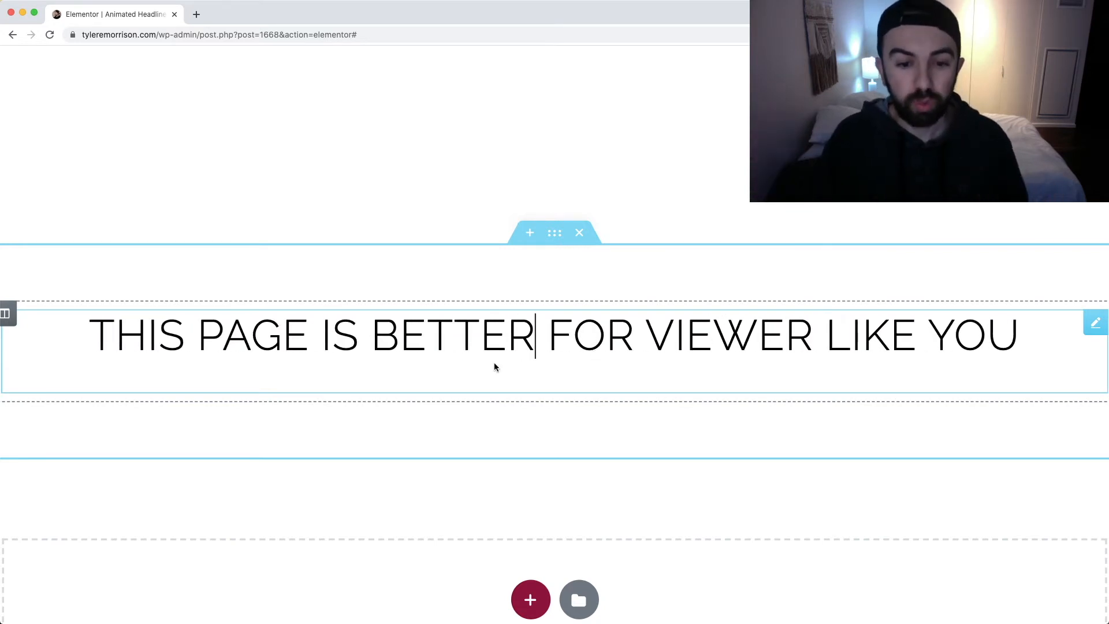
pyautogui.click(590, 354)
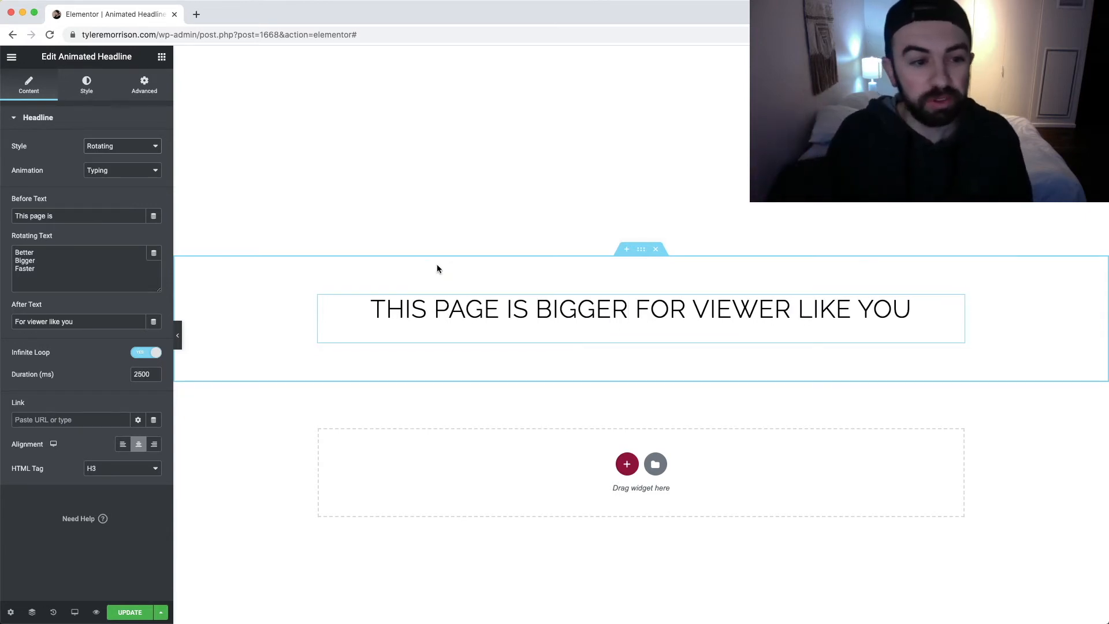
pyautogui.click(87, 92)
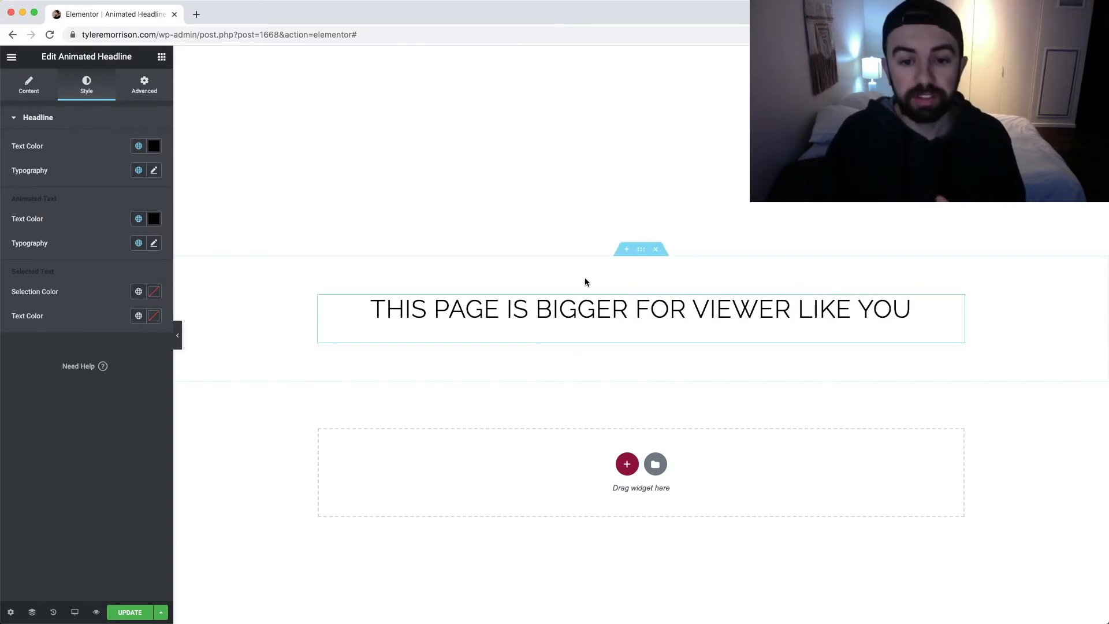
pyautogui.moveTo(536, 306); pyautogui.dragTo(629, 307)
pyautogui.press('BackSpace')
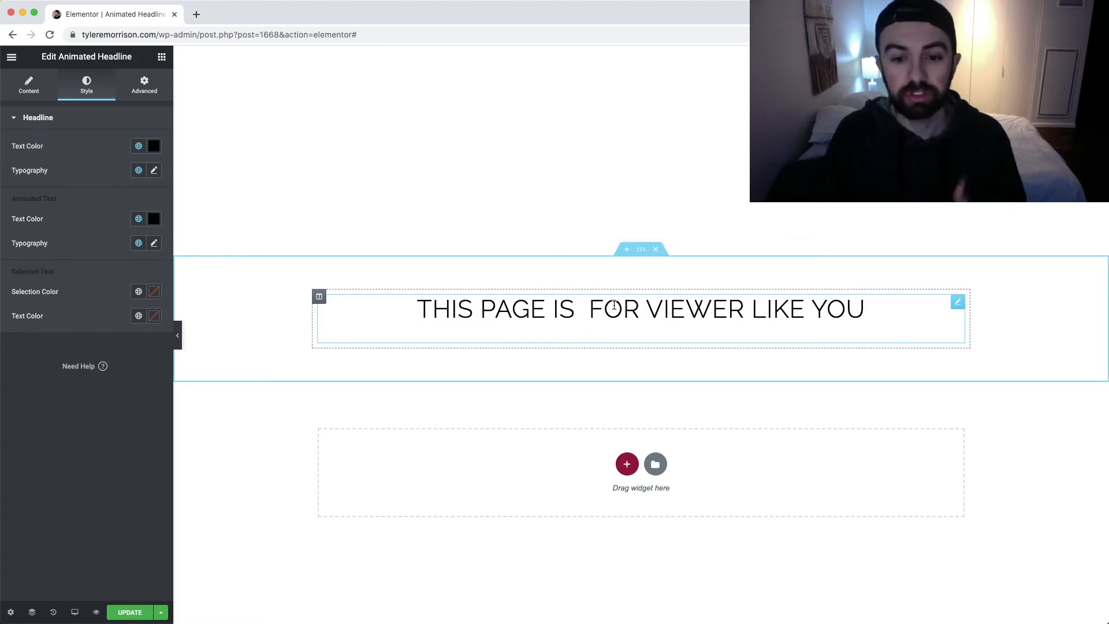
pyautogui.write('FASTER')
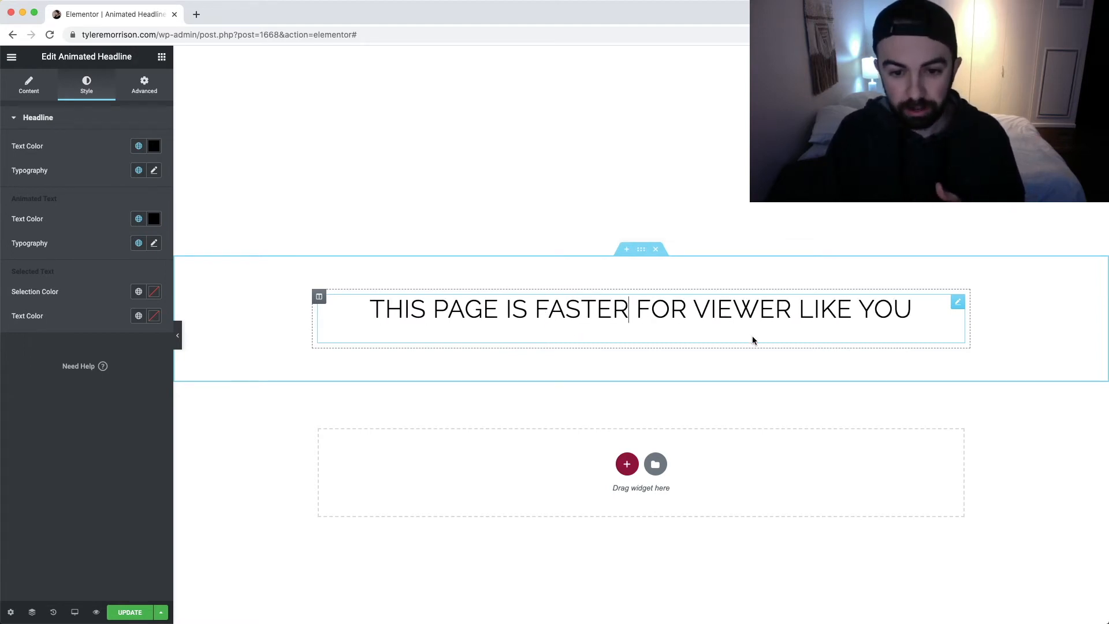
pyautogui.hotkey('alt', 'shift', 'Left')
pyautogui.press('BackSpace')
pyautogui.write('BETTER')
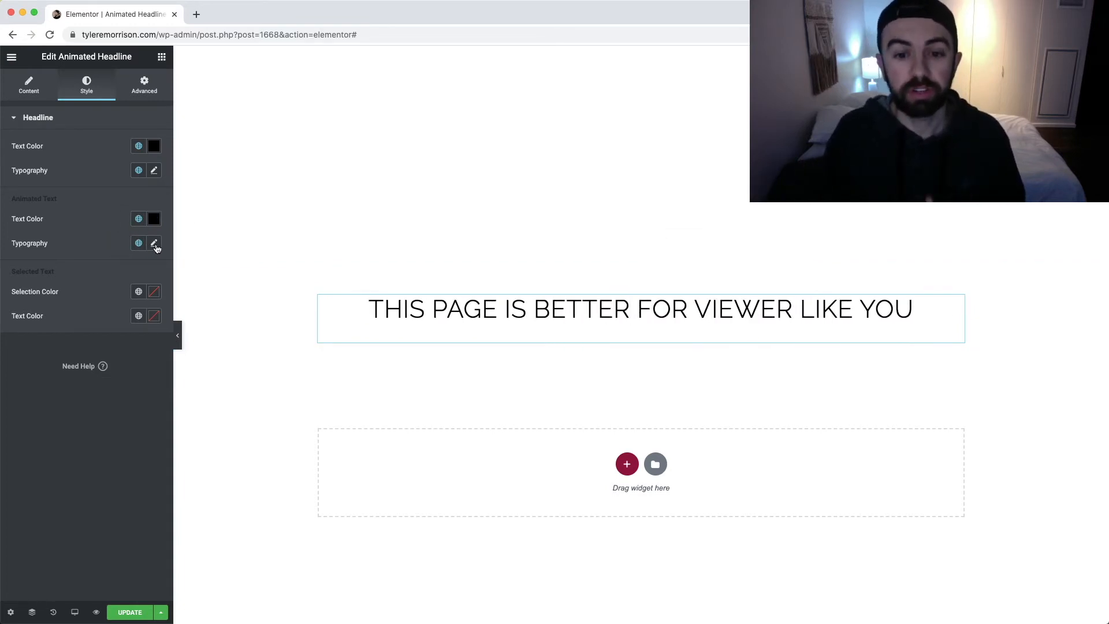
# Set the font family of the animated text to Rakkas.
pyautogui.click(155, 243)
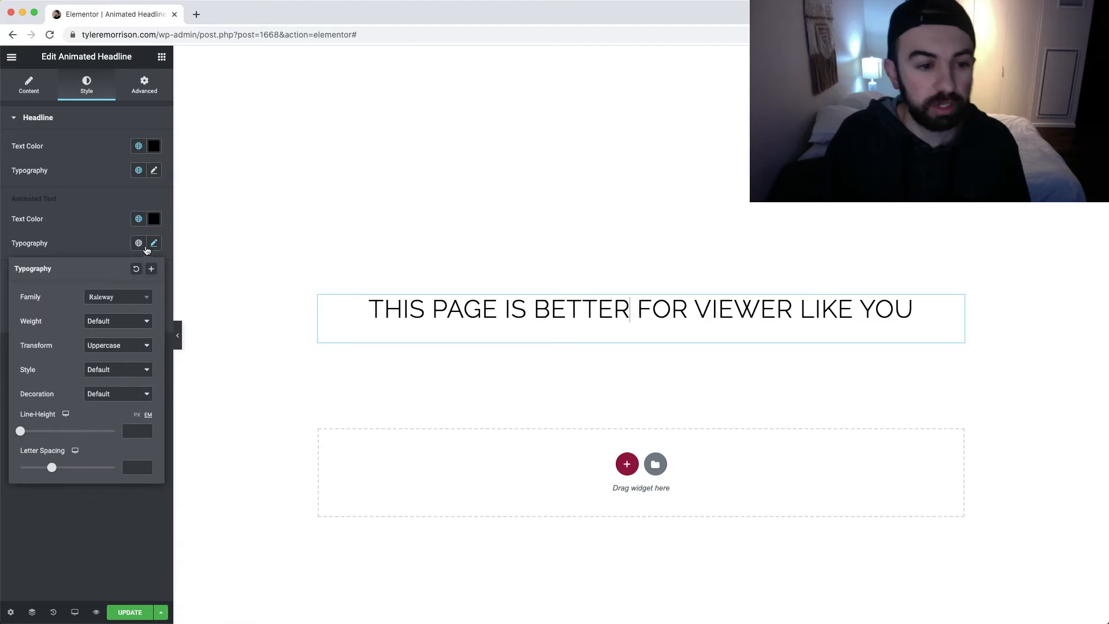
pyautogui.click(145, 299)
pyautogui.click(122, 340)
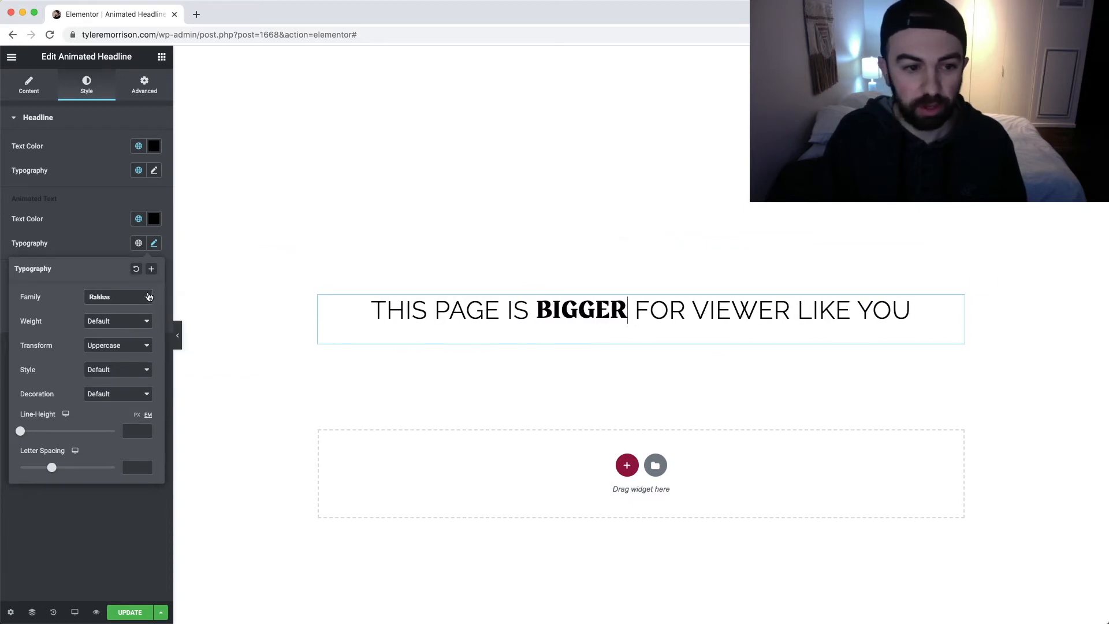
# Reset the animated text's typography to its default and set the selected text's colour to the global Color #1.
pyautogui.click(136, 268)
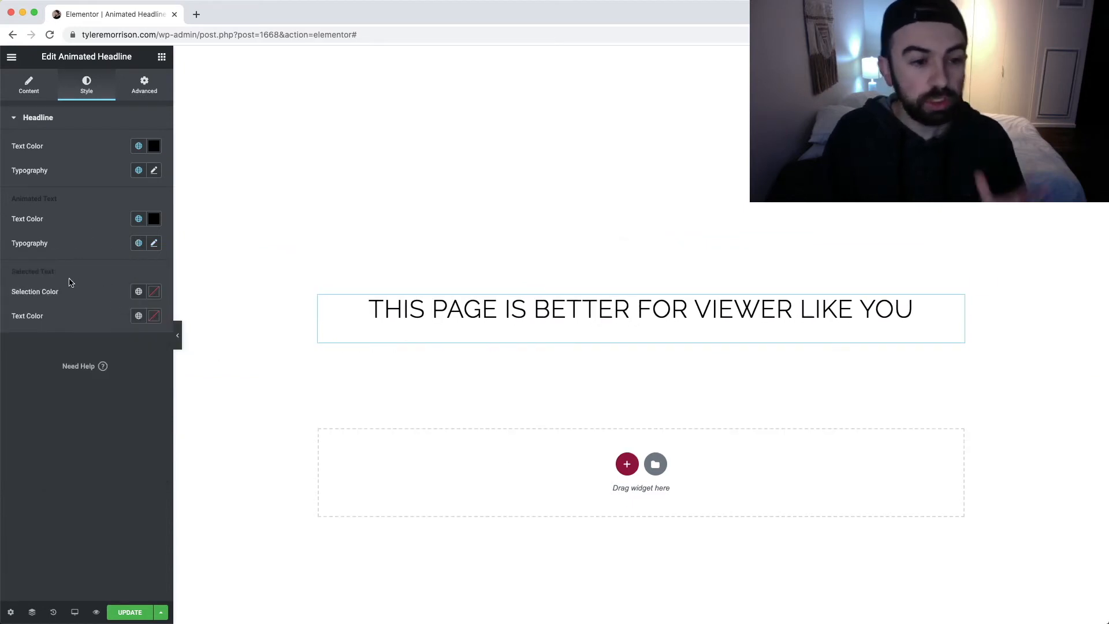
pyautogui.click(138, 315)
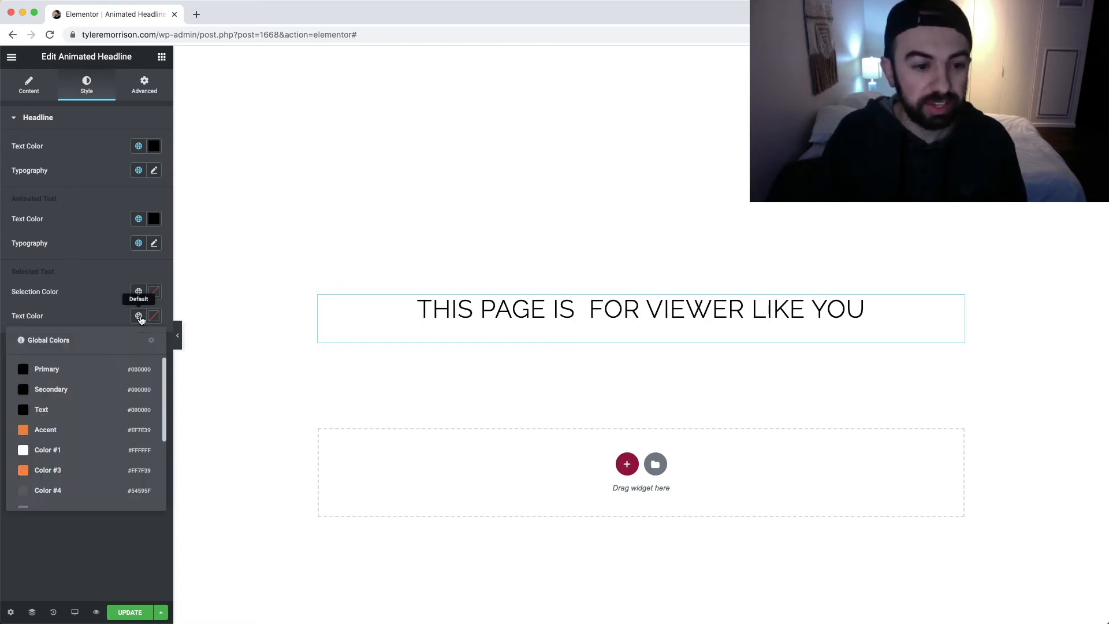
pyautogui.click(56, 451)
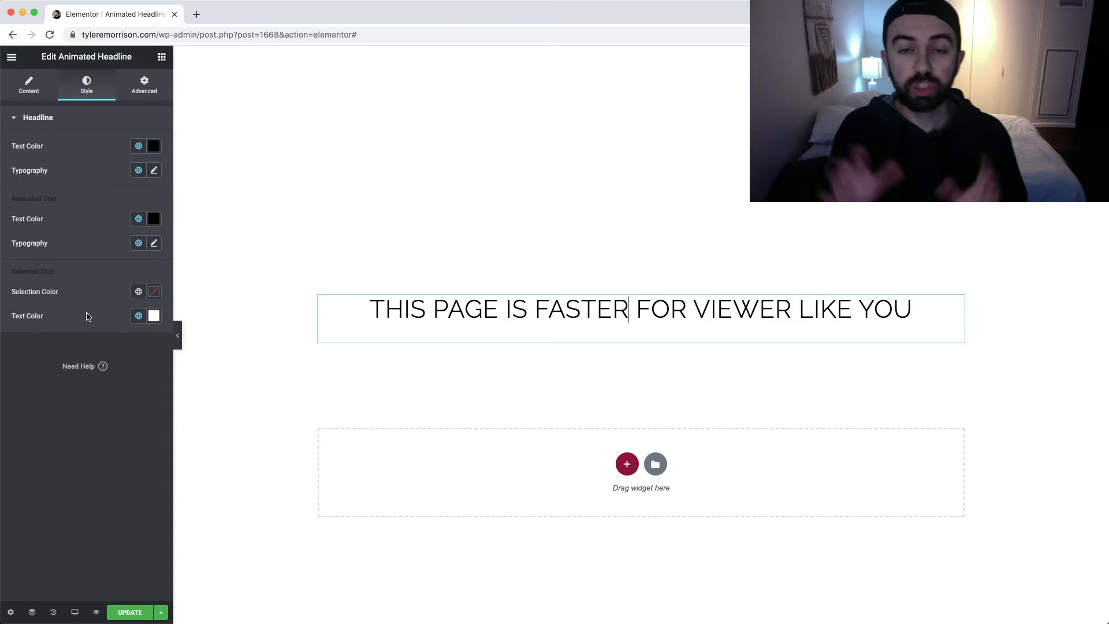
pyautogui.press('super+p')
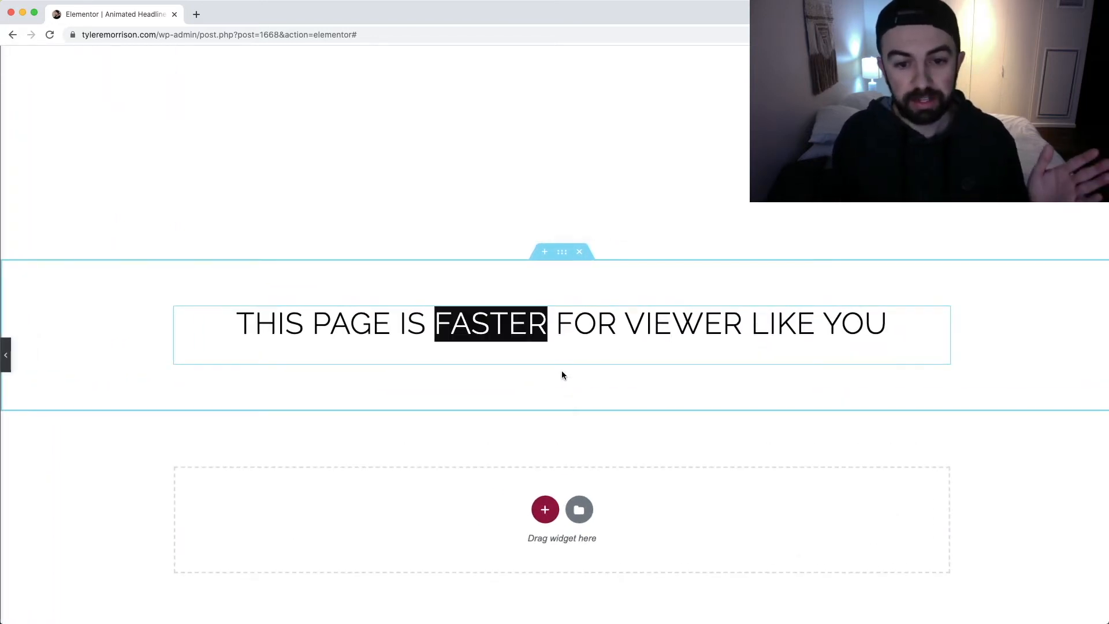
pyautogui.click(453, 333)
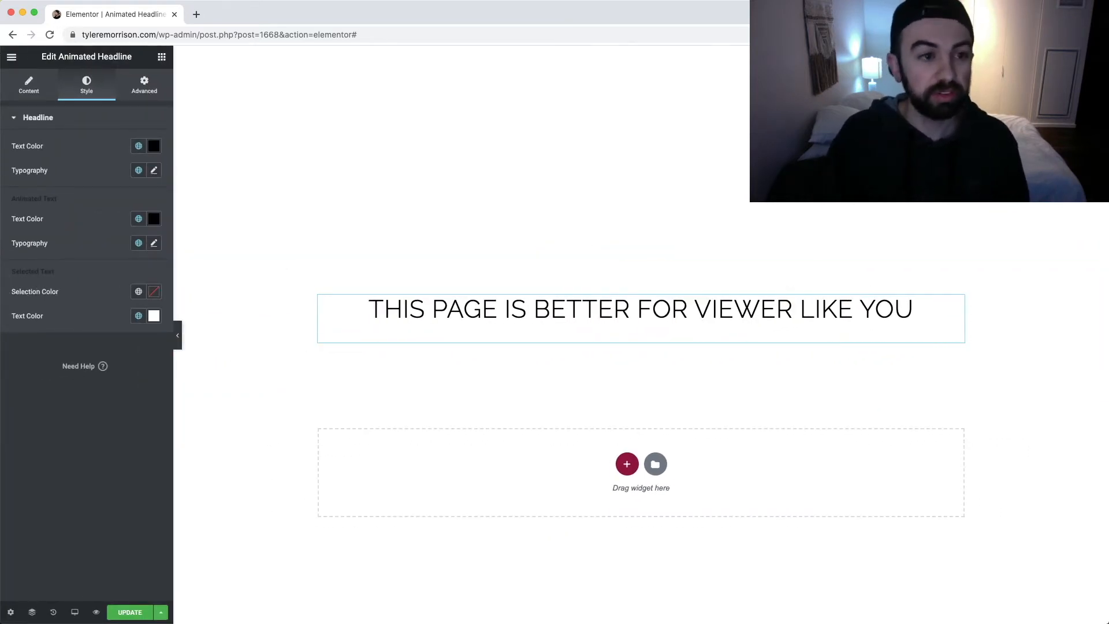
# Preview the Clip, Flip and Swirl animations on the headline's rotating text.
pyautogui.click(32, 84)
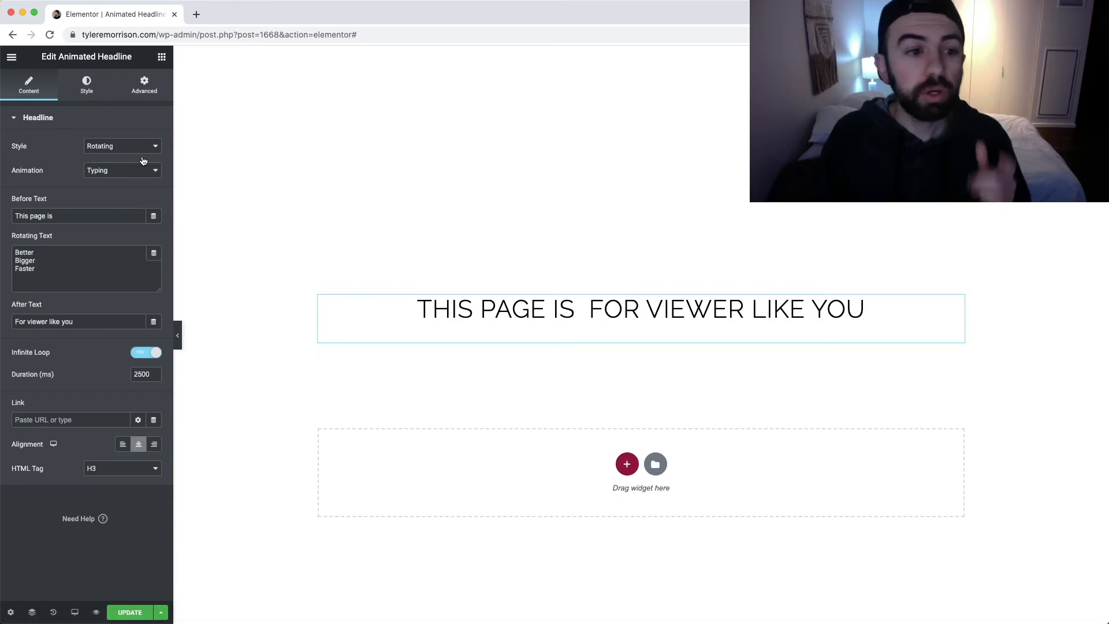
pyautogui.click(139, 176)
pyautogui.click(144, 182)
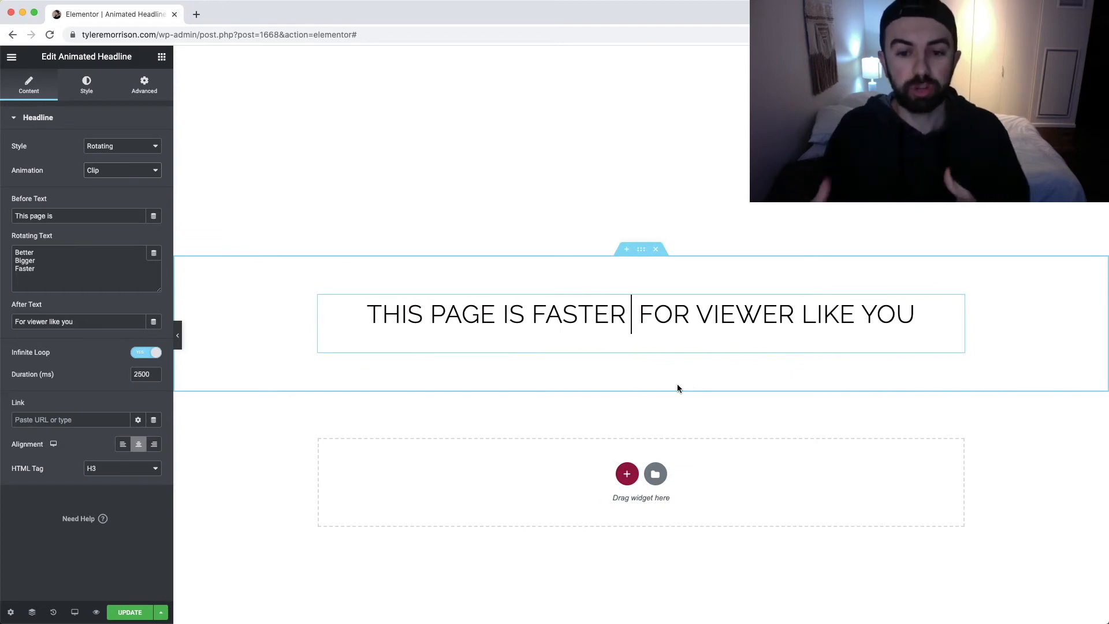
pyautogui.click(160, 173)
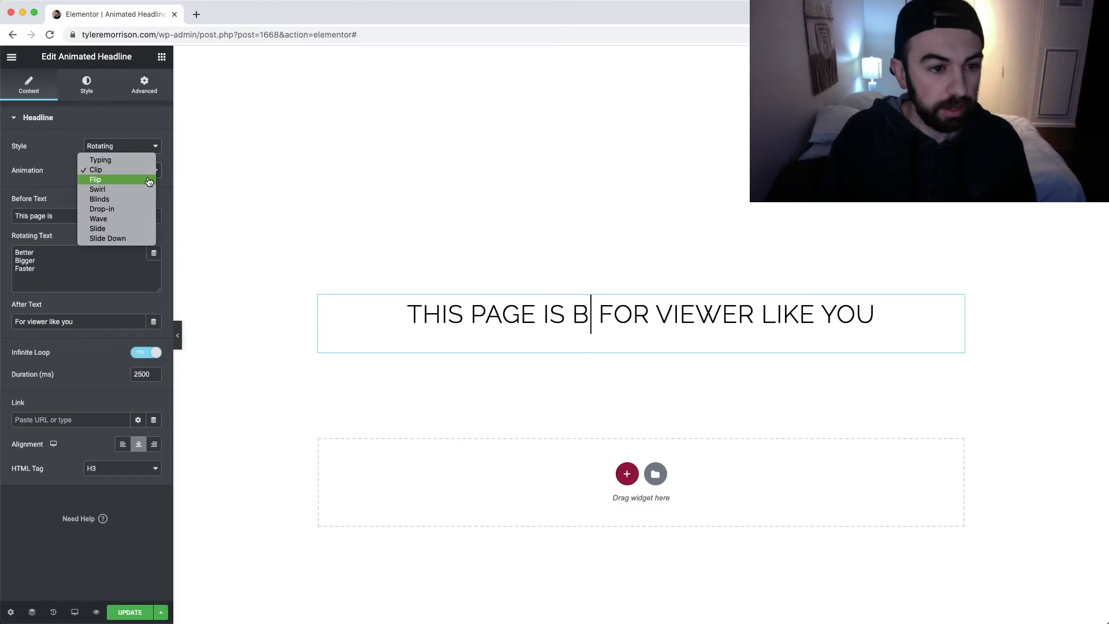
pyautogui.click(155, 181)
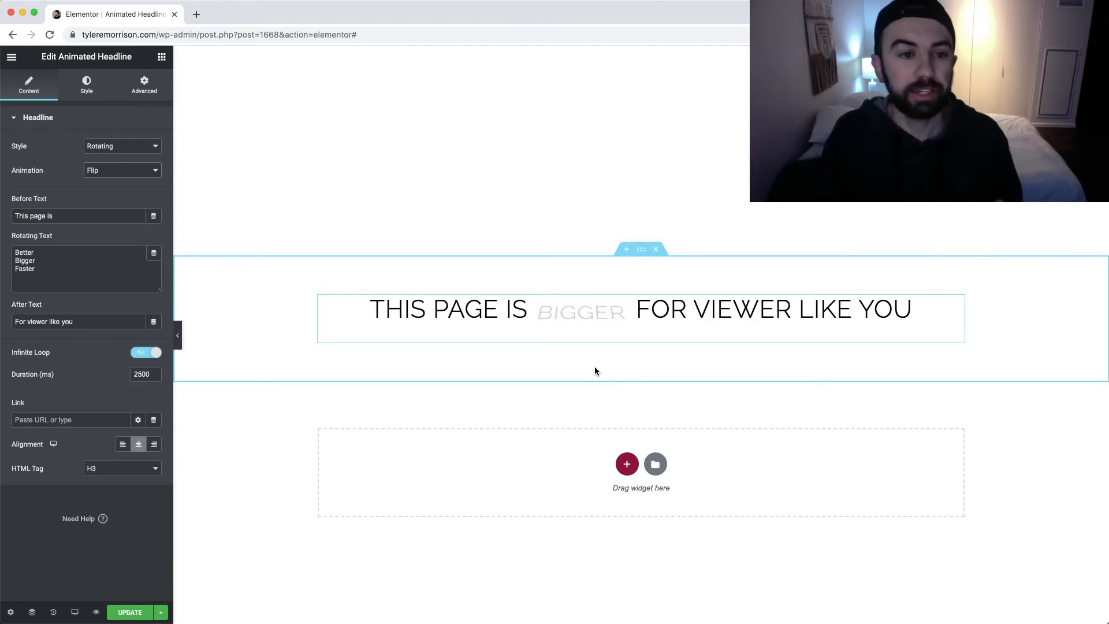
pyautogui.click(150, 171)
pyautogui.click(148, 179)
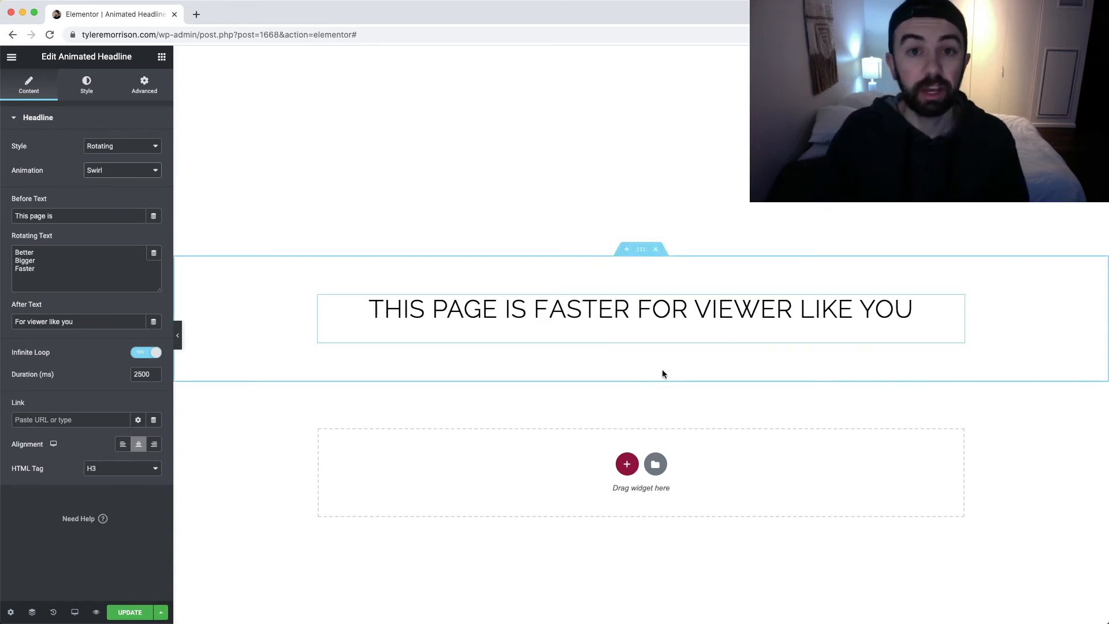
# Try red, green and blue shades on the animated text, ending with the orange #F69F29.
pyautogui.click(77, 86)
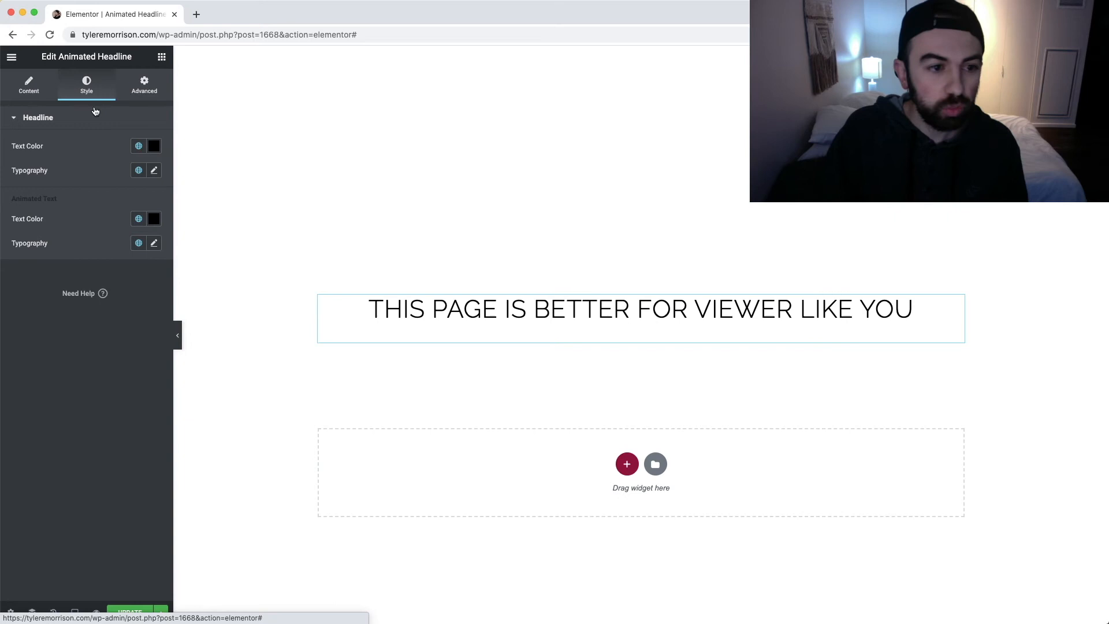
pyautogui.click(153, 219)
pyautogui.click(89, 315)
pyautogui.click(112, 304)
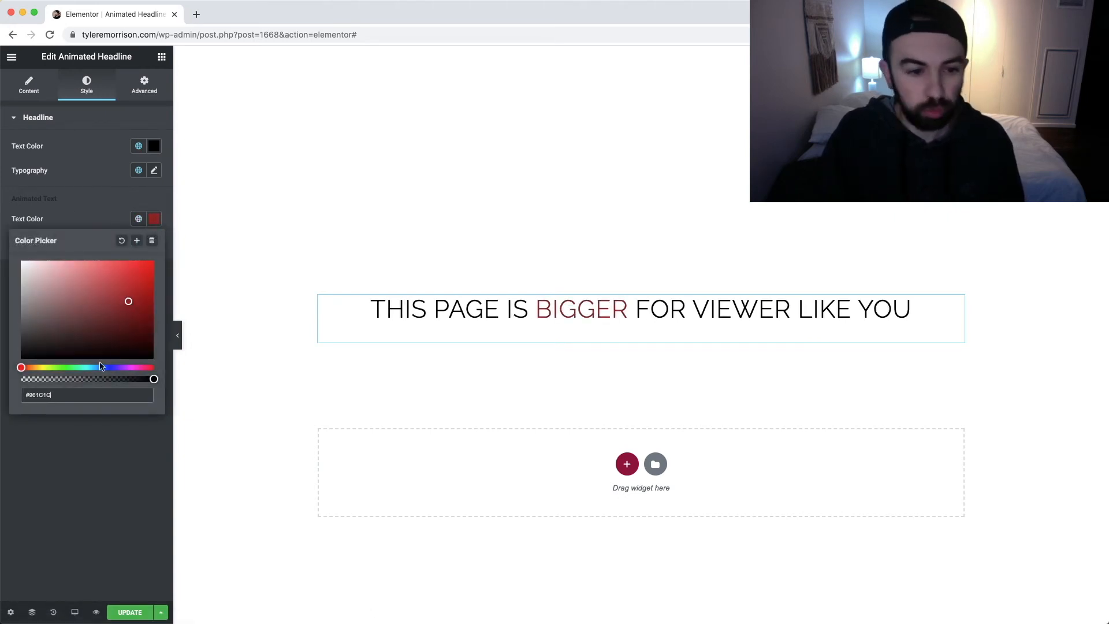
pyautogui.moveTo(72, 369); pyautogui.dragTo(62, 370)
pyautogui.moveTo(123, 319); pyautogui.dragTo(154, 259)
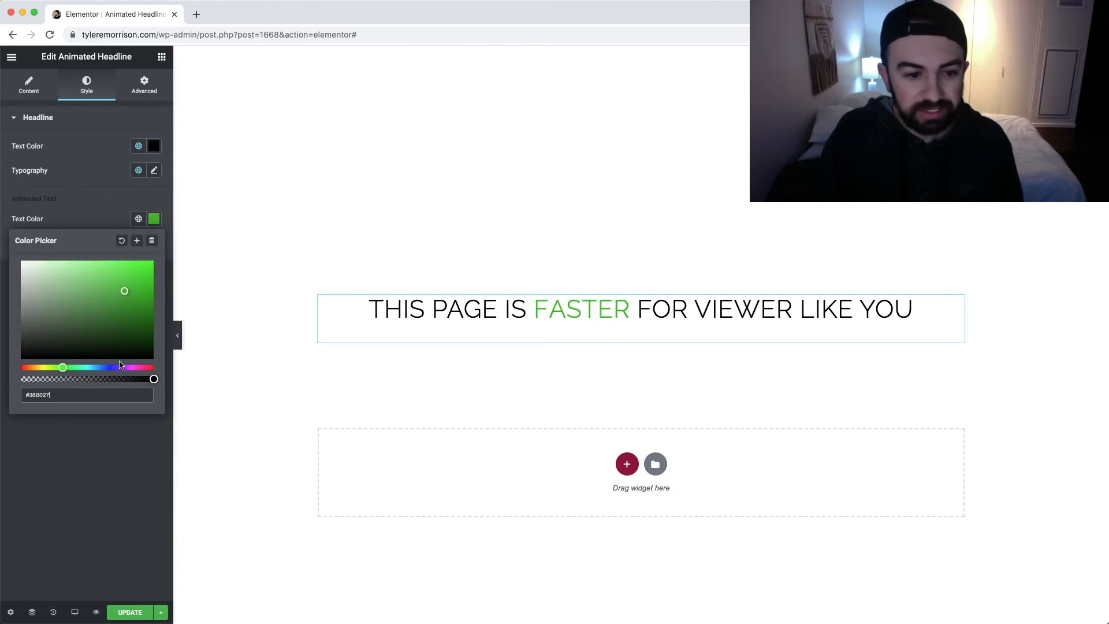
pyautogui.moveTo(119, 368); pyautogui.dragTo(97, 368)
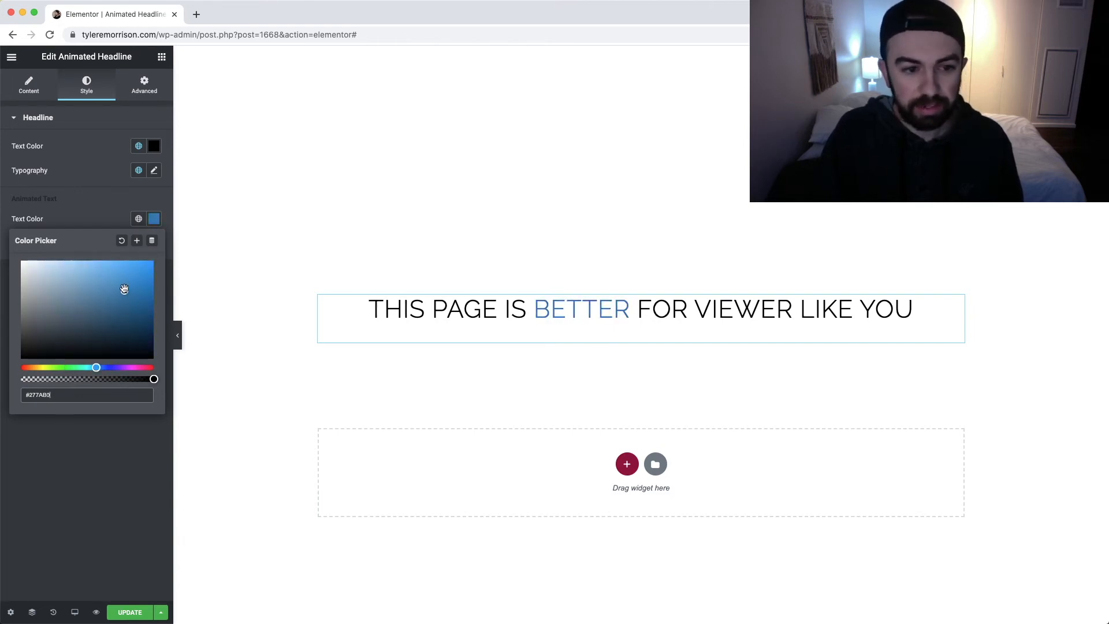
pyautogui.moveTo(125, 264); pyautogui.dragTo(131, 264)
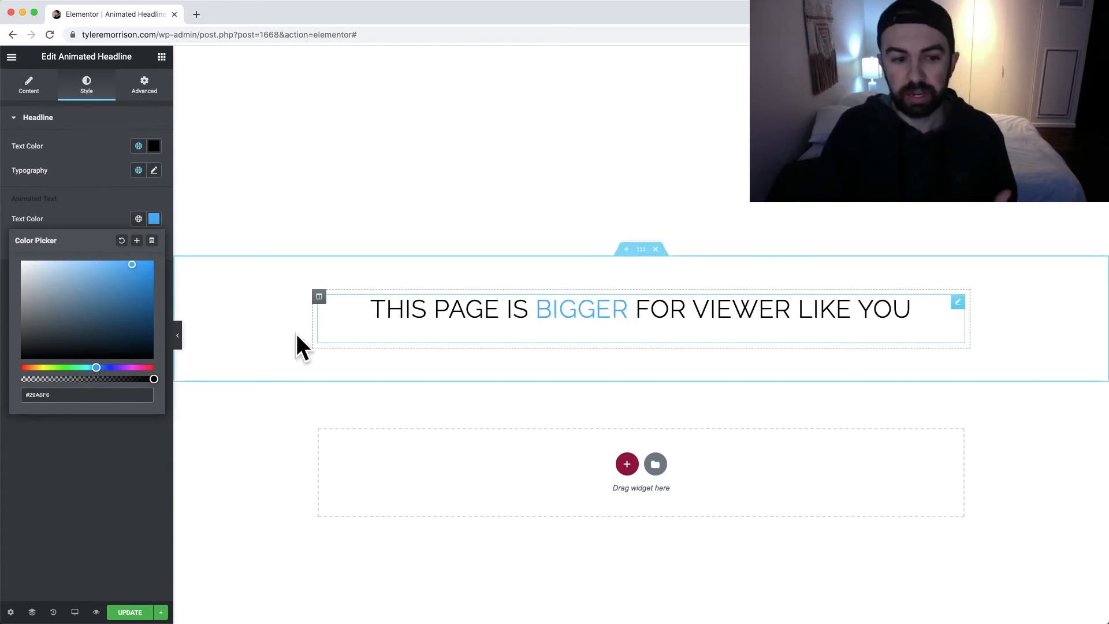
pyautogui.click(34, 368)
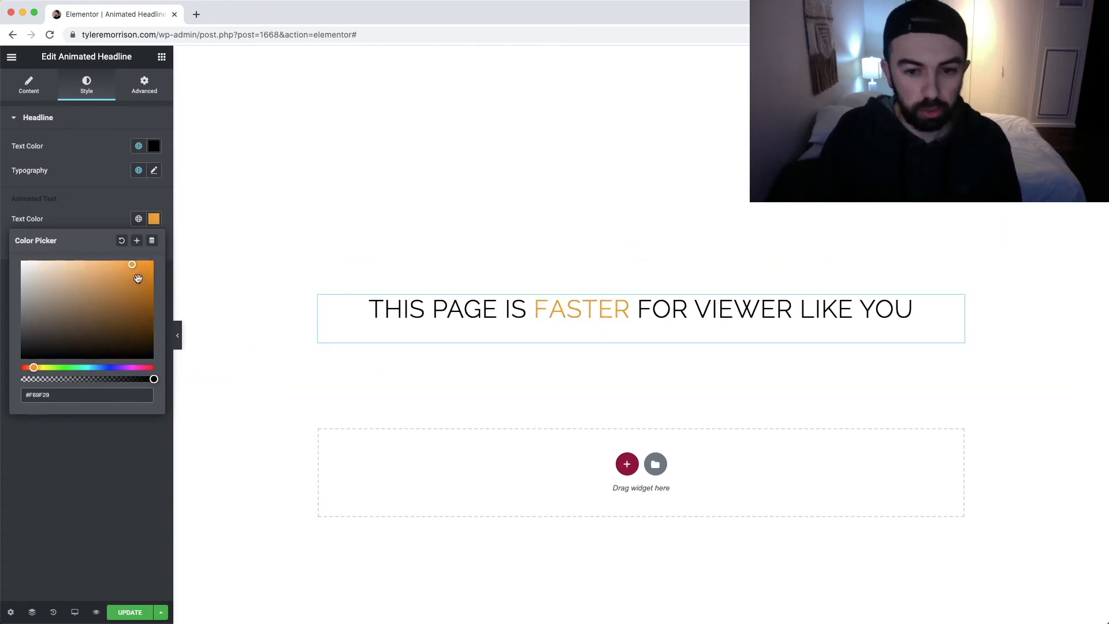
pyautogui.click(282, 193)
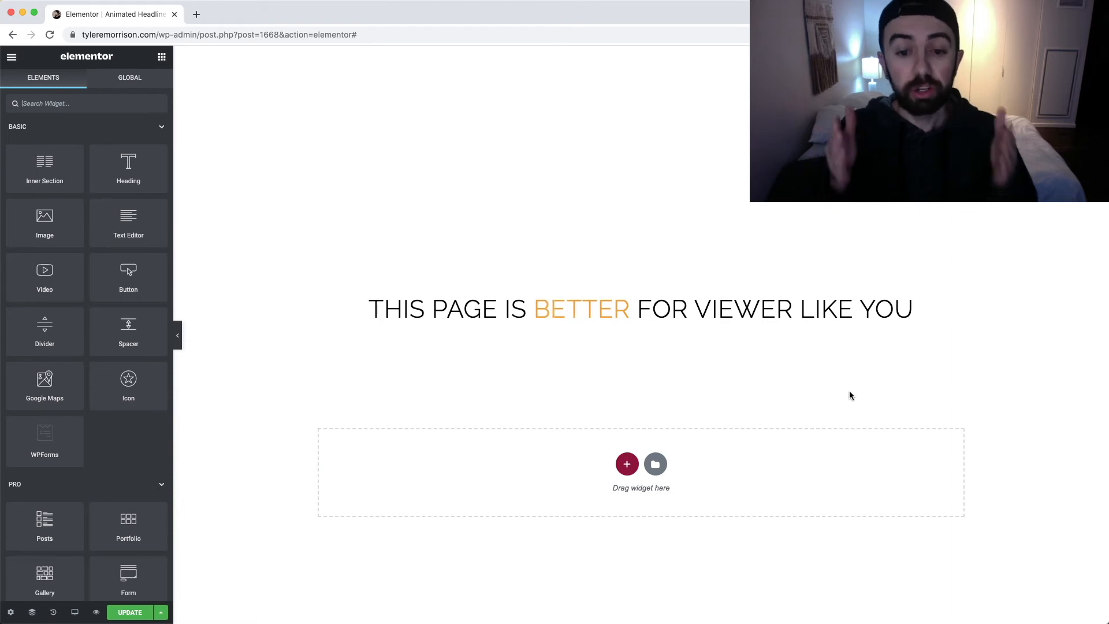
# Reset the animated text's colour to its default.
pyautogui.click(959, 302)
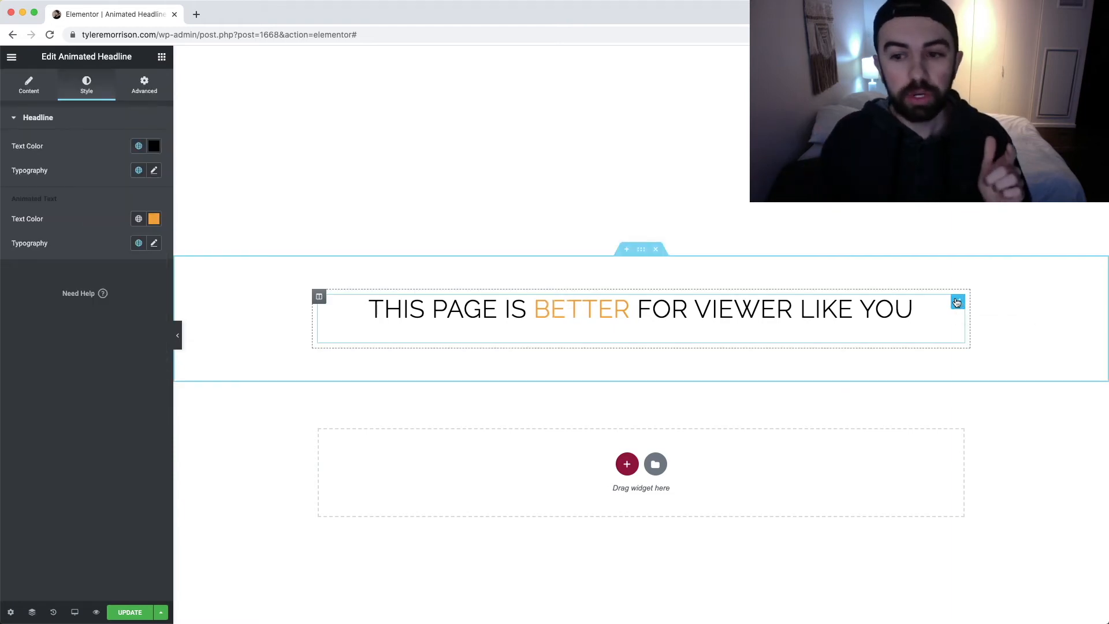
pyautogui.click(155, 219)
pyautogui.click(122, 240)
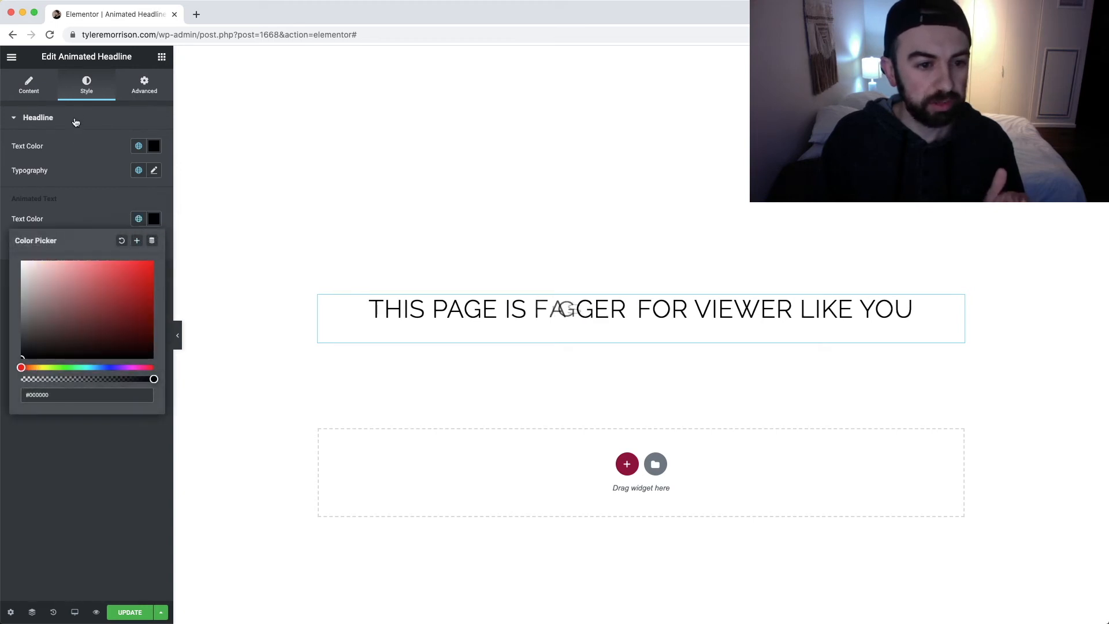
# Preview the Blinds and Drop-in animations on the headline's rotating text.
pyautogui.click(29, 86)
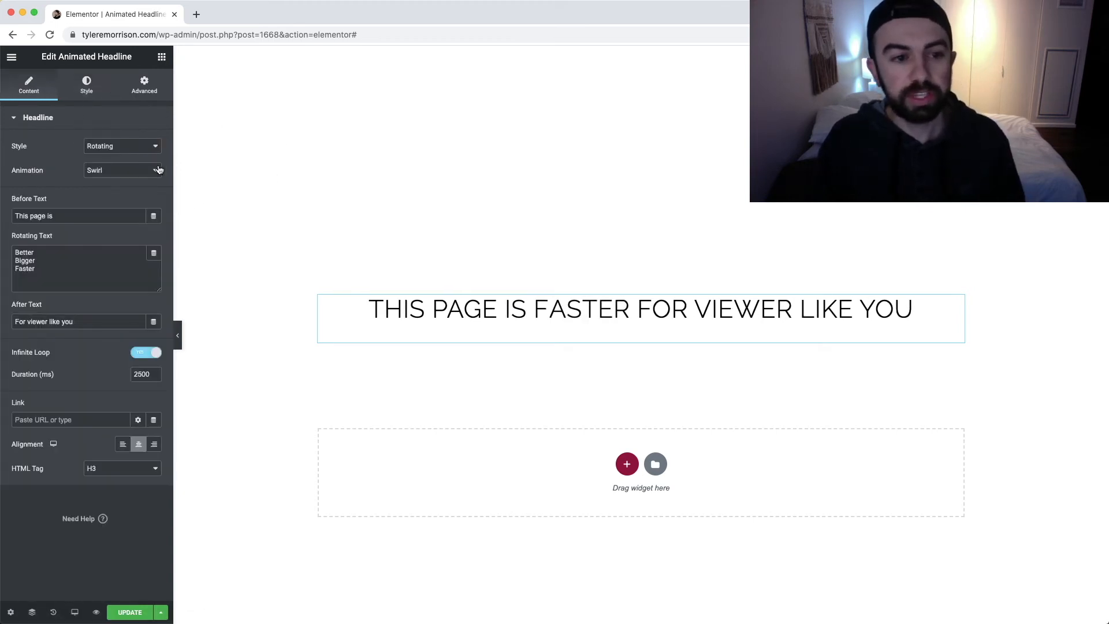
pyautogui.click(131, 172)
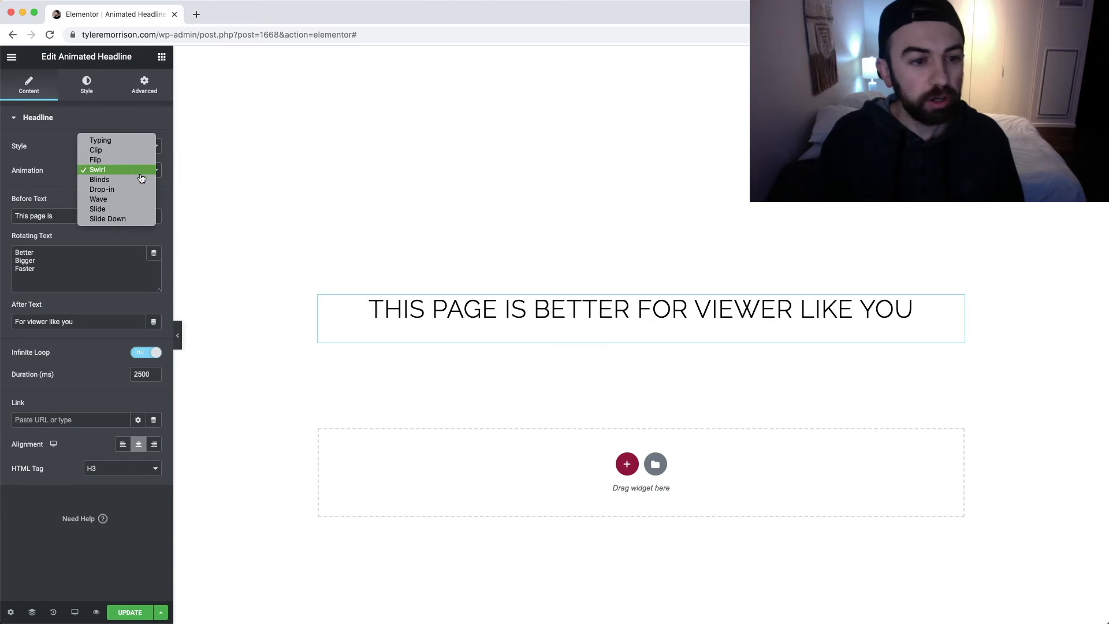
pyautogui.click(140, 180)
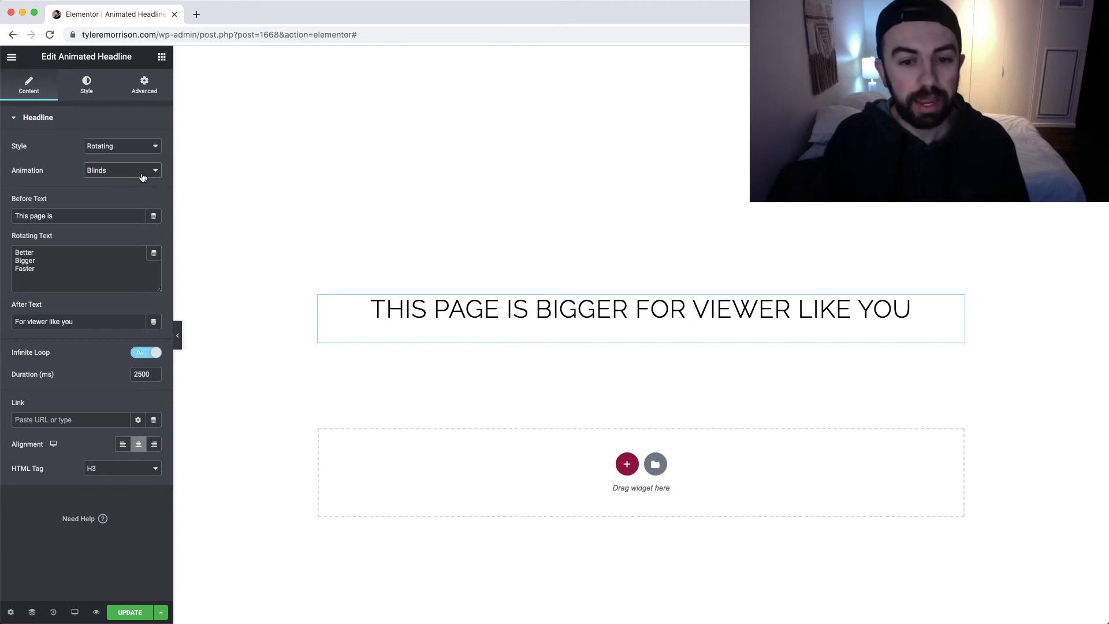
pyautogui.click(143, 177)
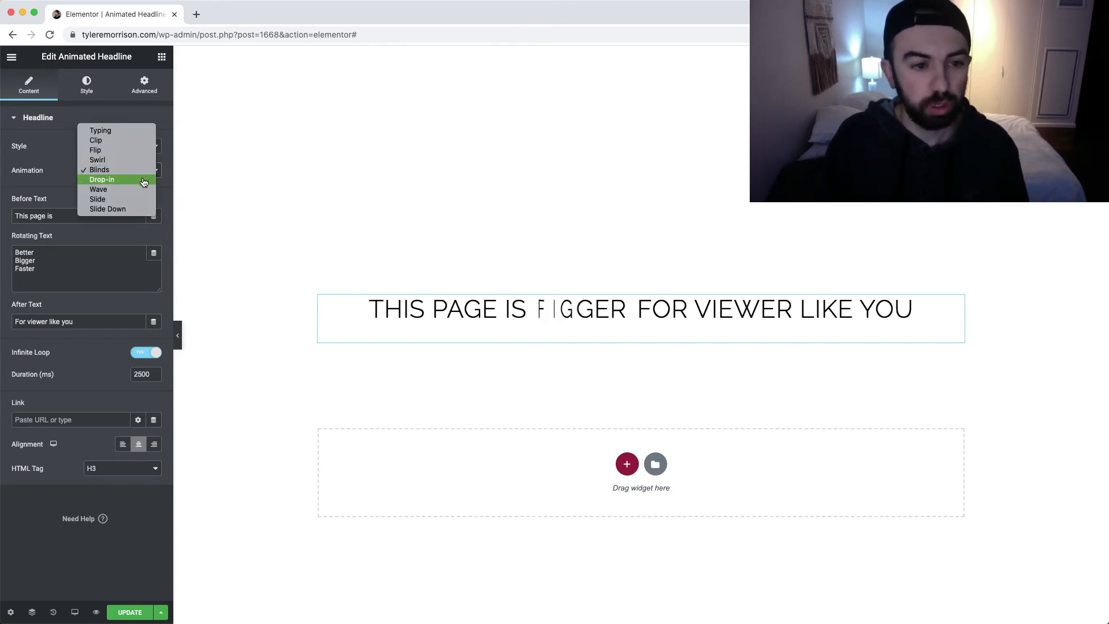
pyautogui.click(144, 182)
pyautogui.press('Down')
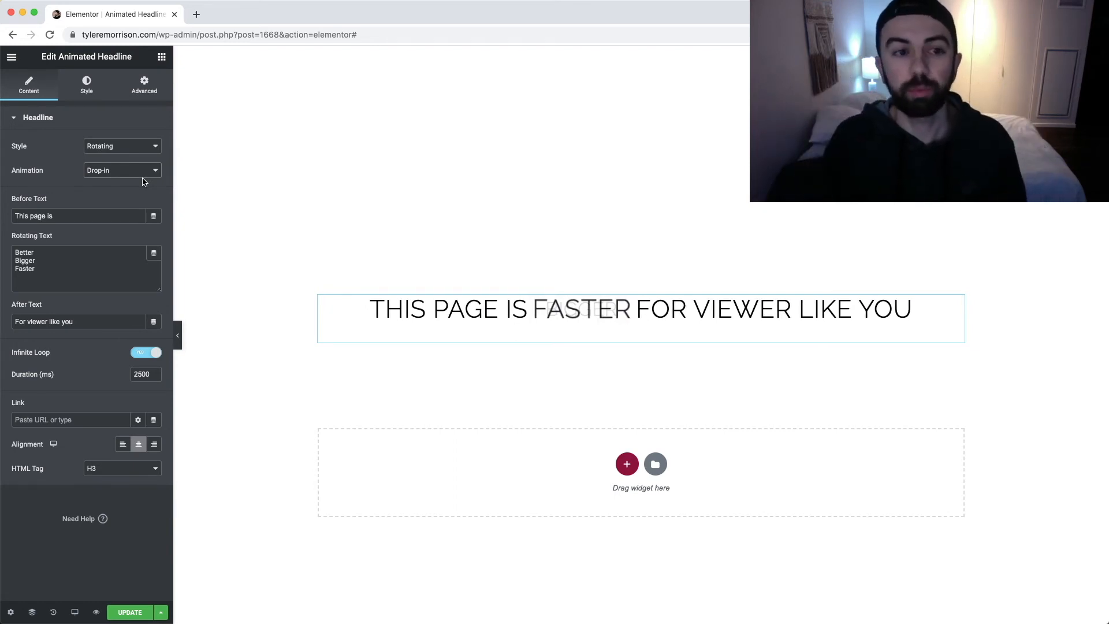
# Preview the Wave and Slide animations on the rotating text and set the animation to Slide Down.
pyautogui.click(146, 177)
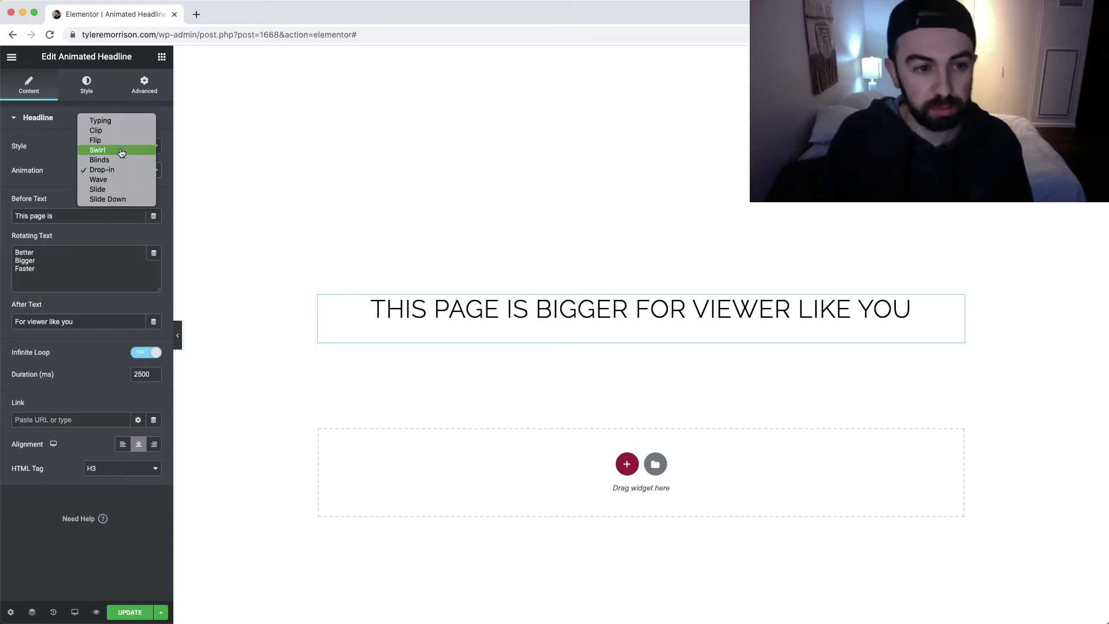
pyautogui.click(126, 182)
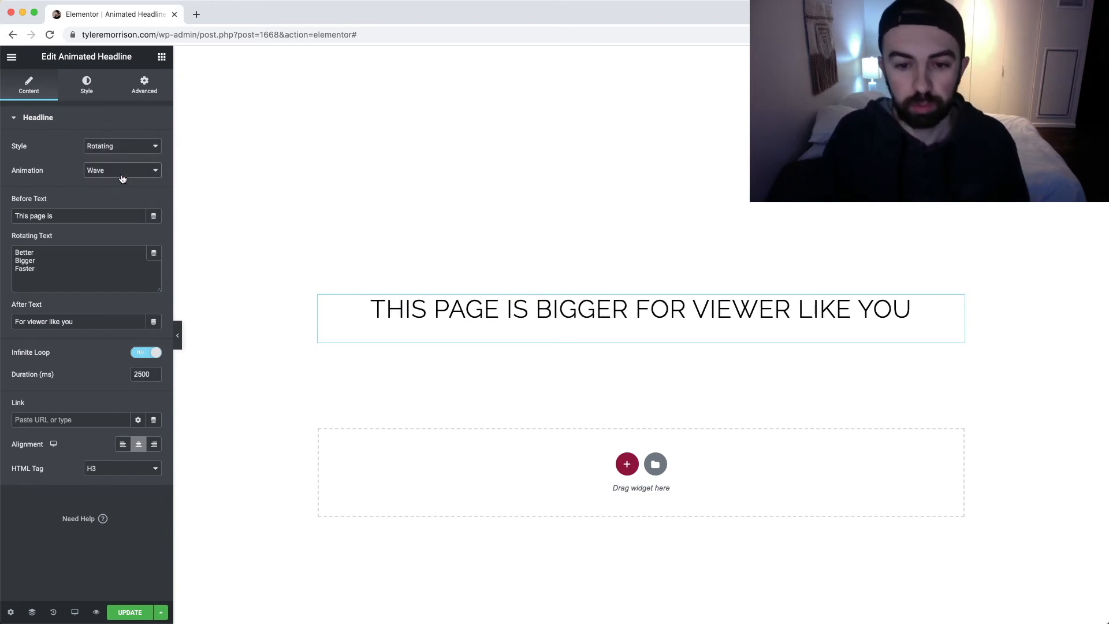
pyautogui.click(118, 174)
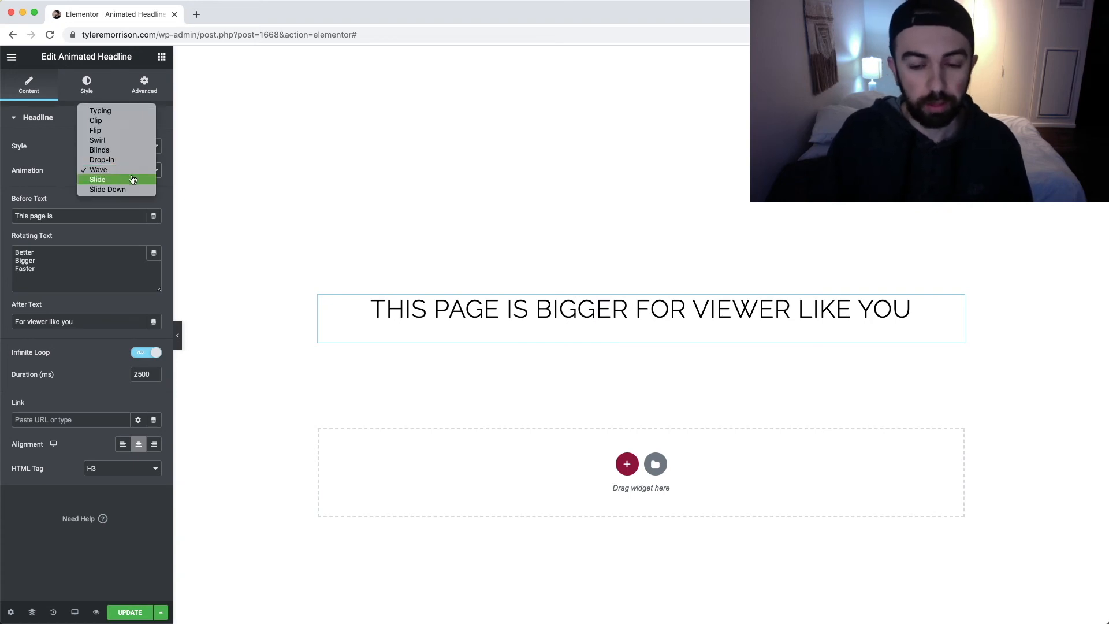
pyautogui.click(132, 180)
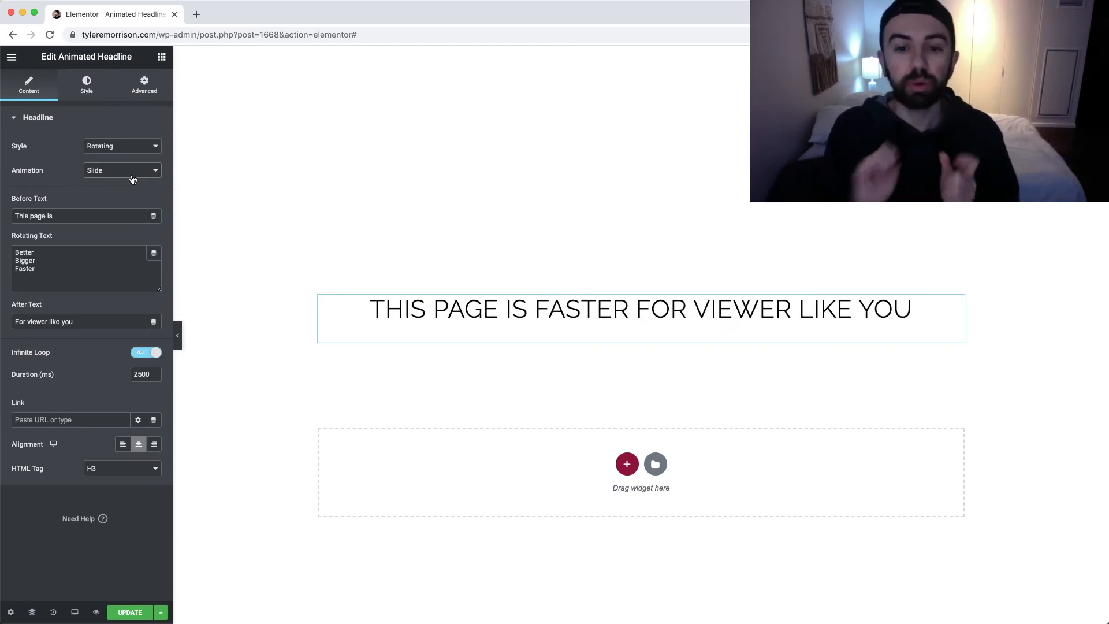
pyautogui.click(123, 171)
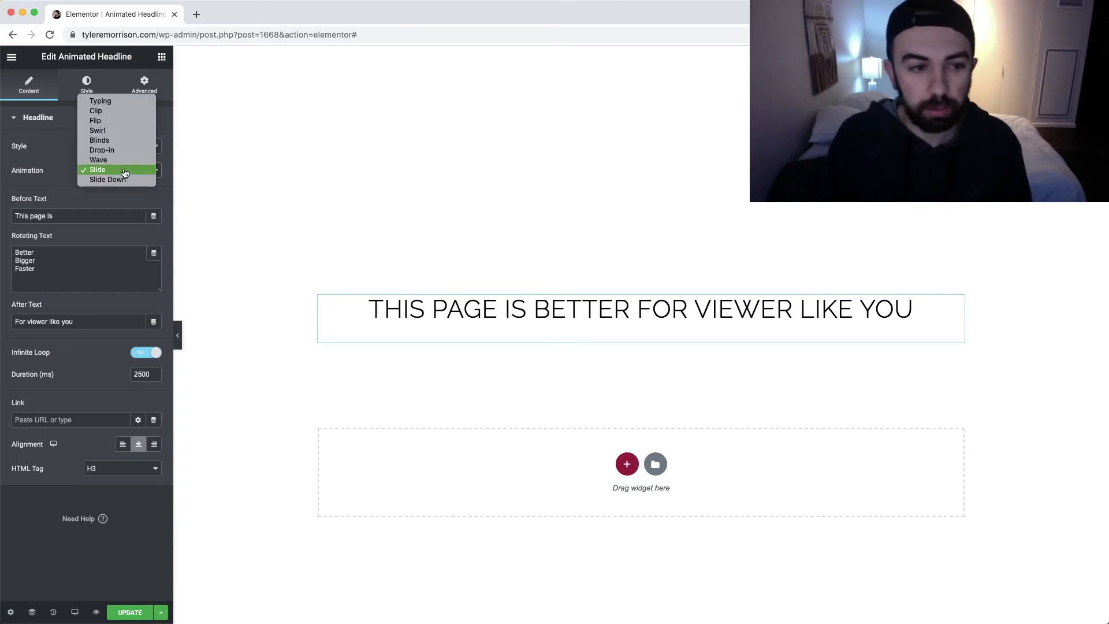
pyautogui.click(127, 179)
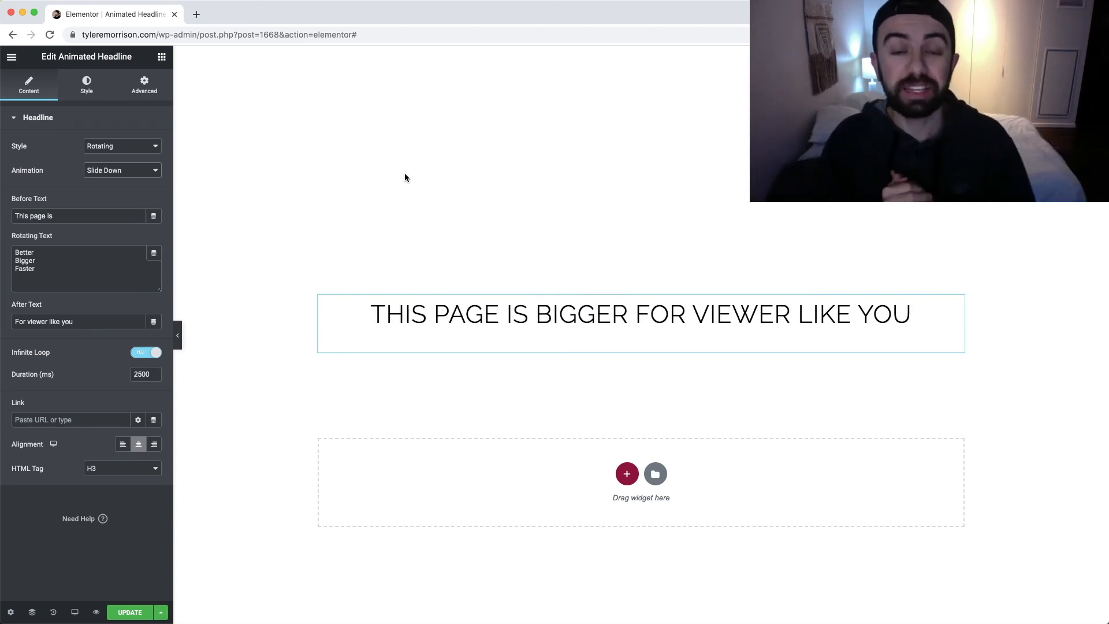
# Reopen the animated headline for editing and change its style to Highlighted.
pyautogui.click(270, 151)
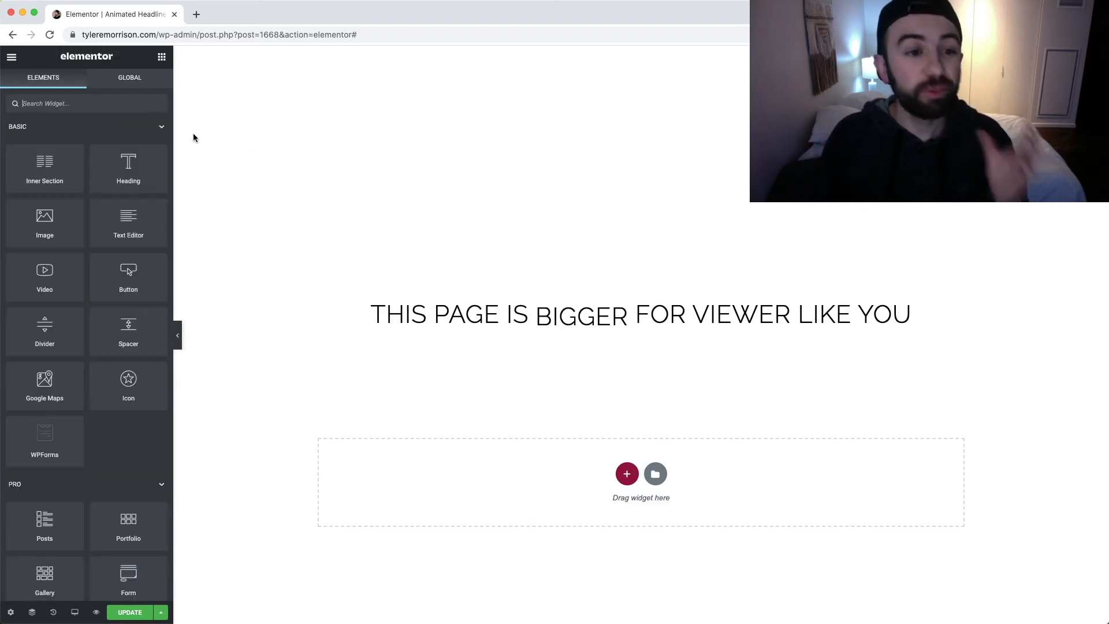
pyautogui.click(957, 301)
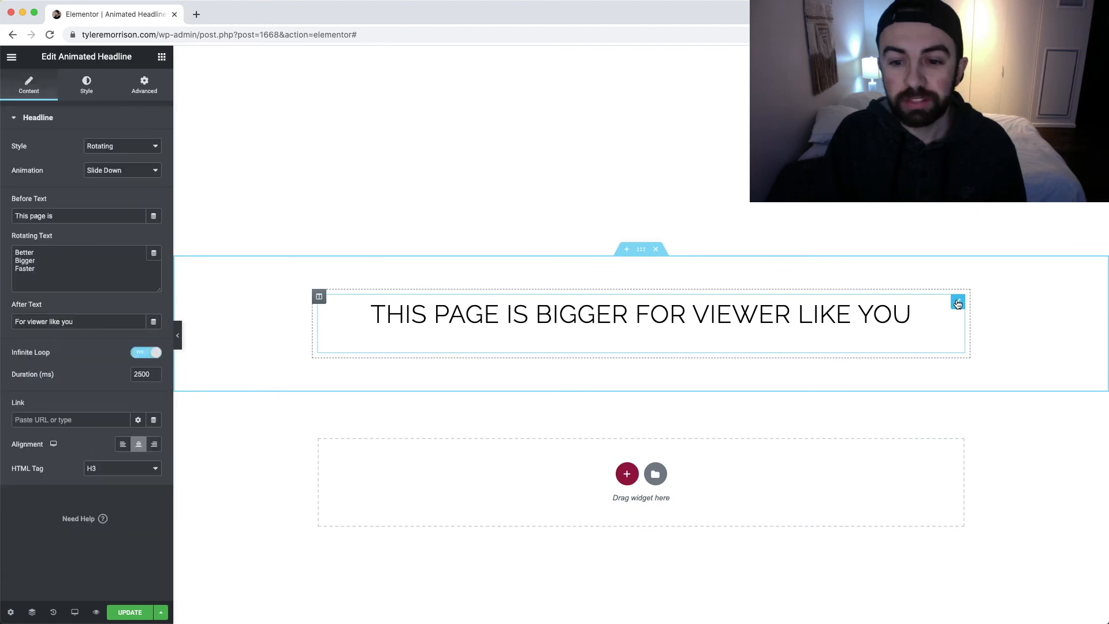
pyautogui.click(141, 150)
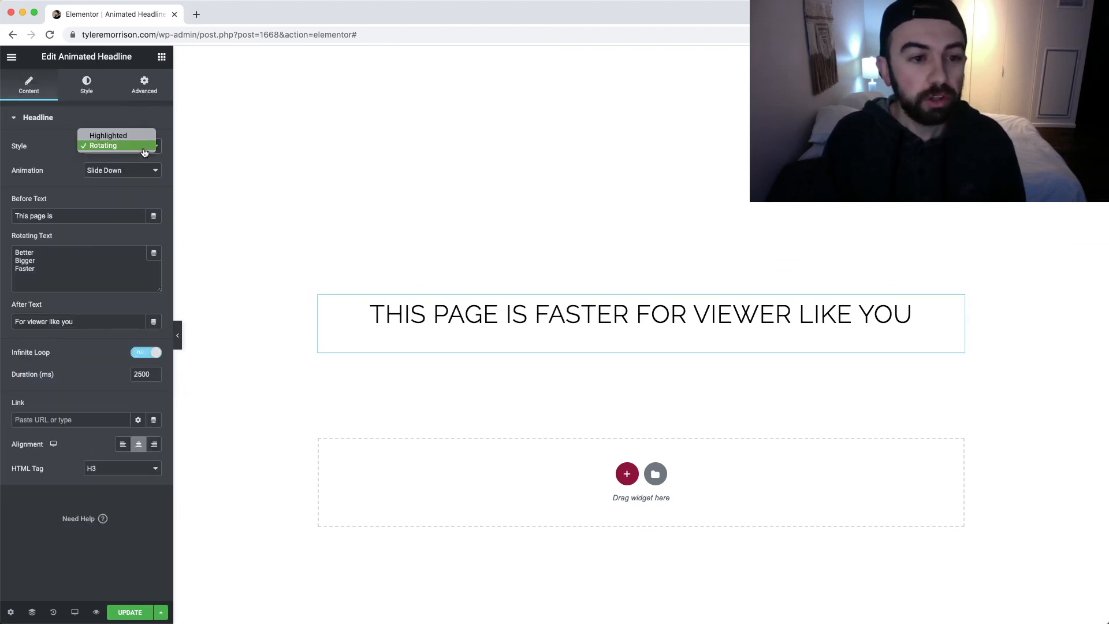
pyautogui.click(136, 139)
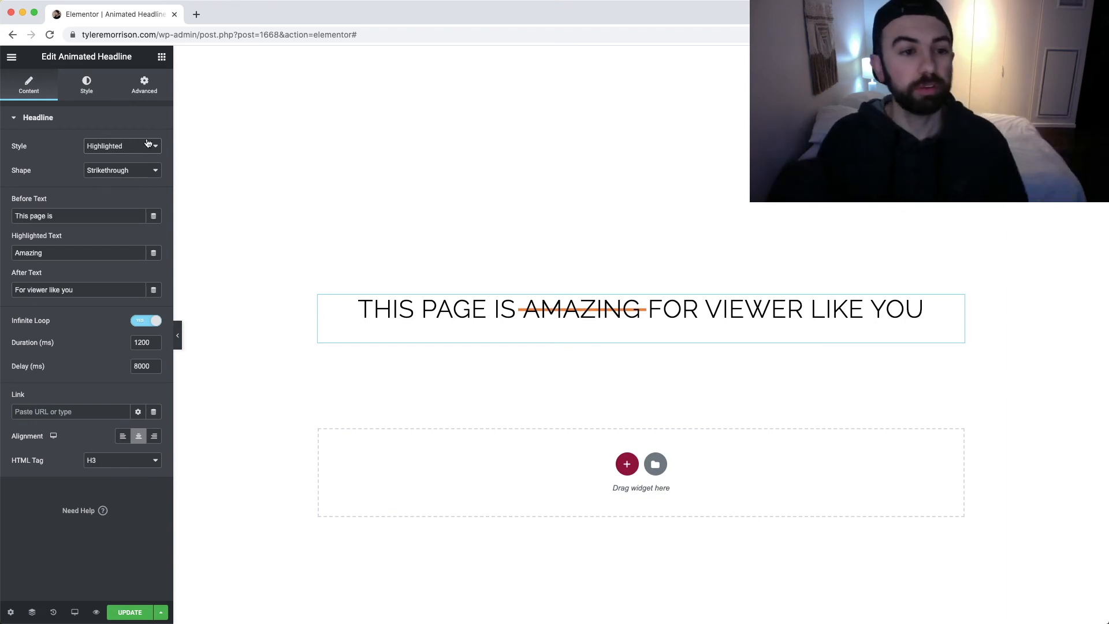
# Try widths of 1 and 20 for the strikethrough shape and set its width to 100.
pyautogui.click(87, 87)
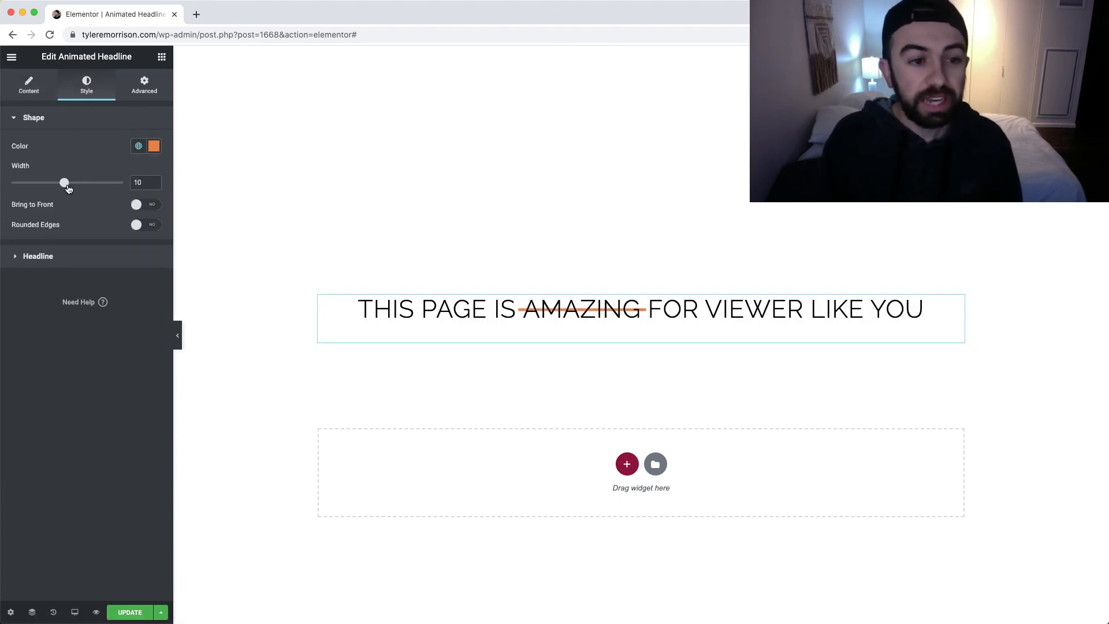
pyautogui.moveTo(58, 183)
pyautogui.mouseDown()
pyautogui.moveTo(24, 183)
pyautogui.moveTo(59, 185)
pyautogui.mouseUp()
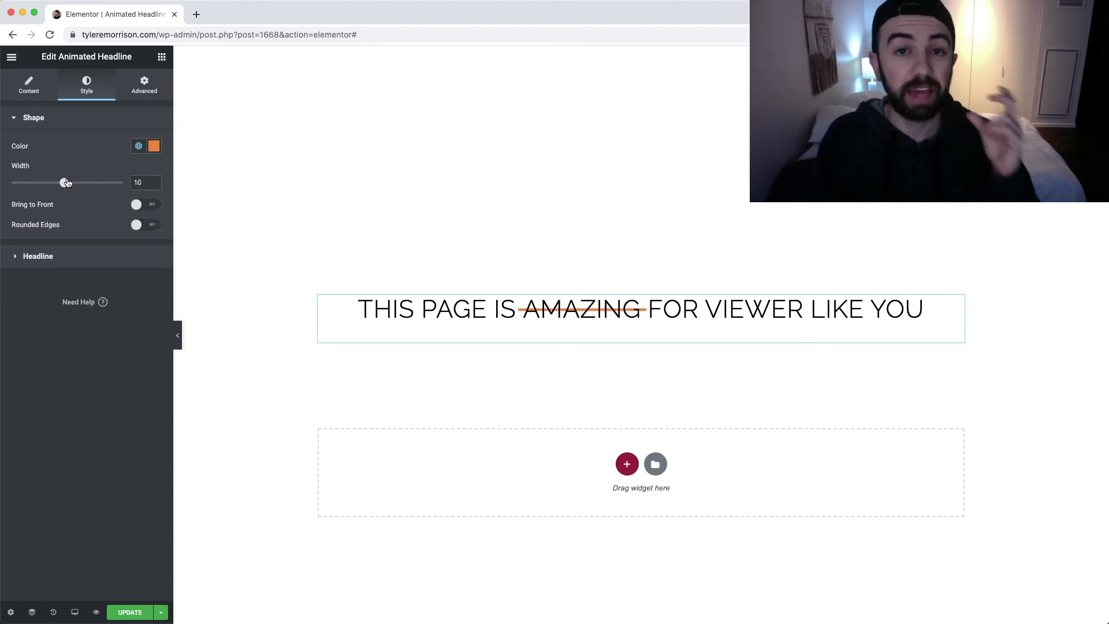
pyautogui.moveTo(67, 183); pyautogui.dragTo(6, 182)
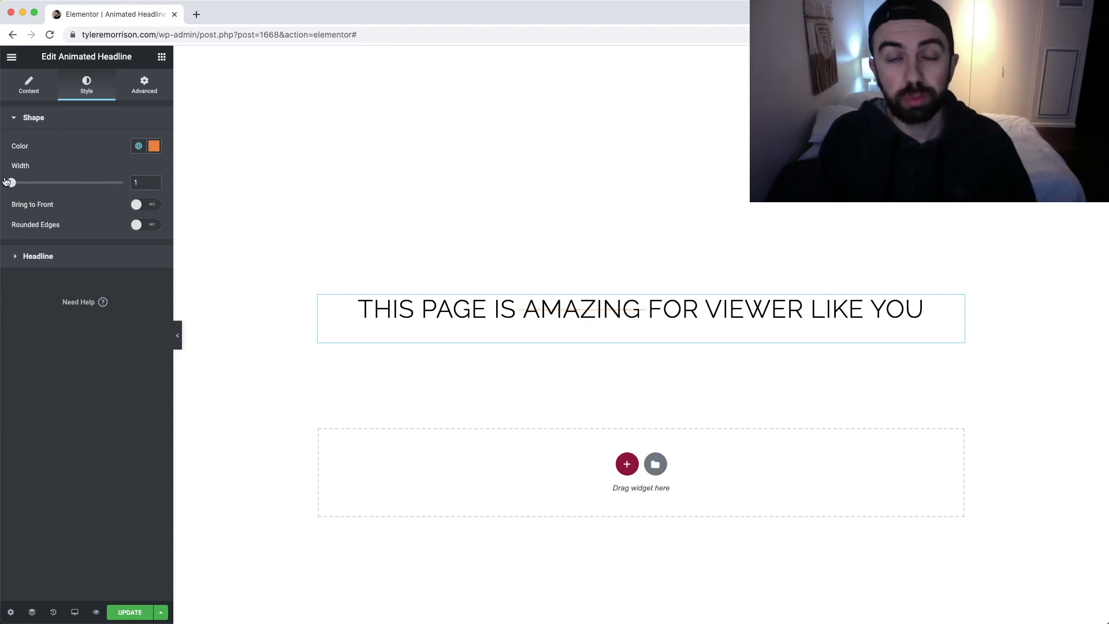
pyautogui.moveTo(64, 184); pyautogui.dragTo(138, 183)
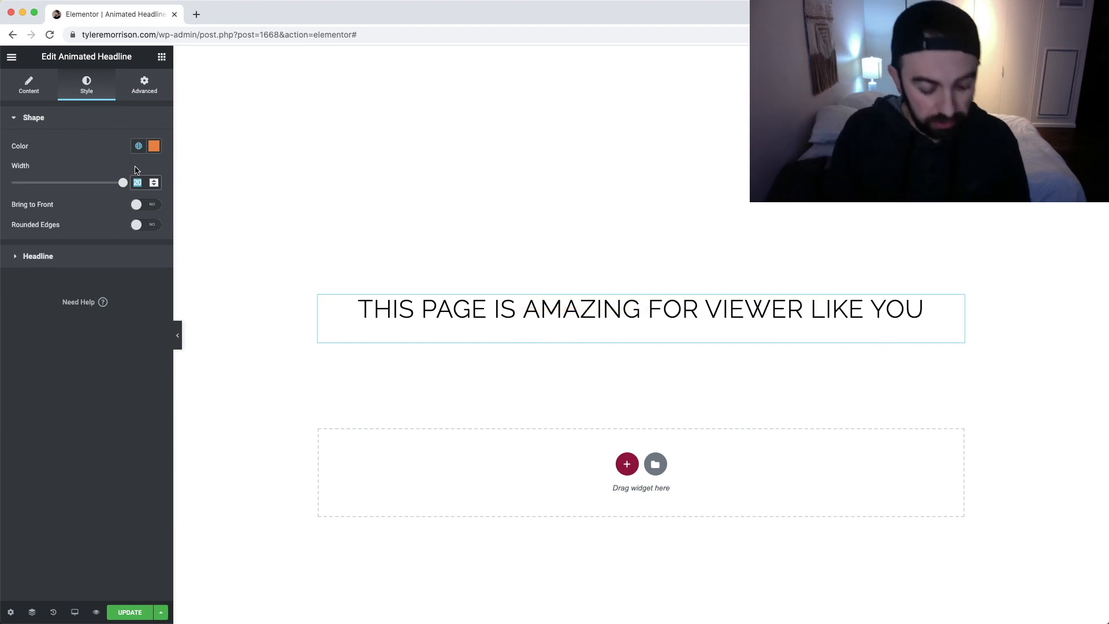
pyautogui.write('100')
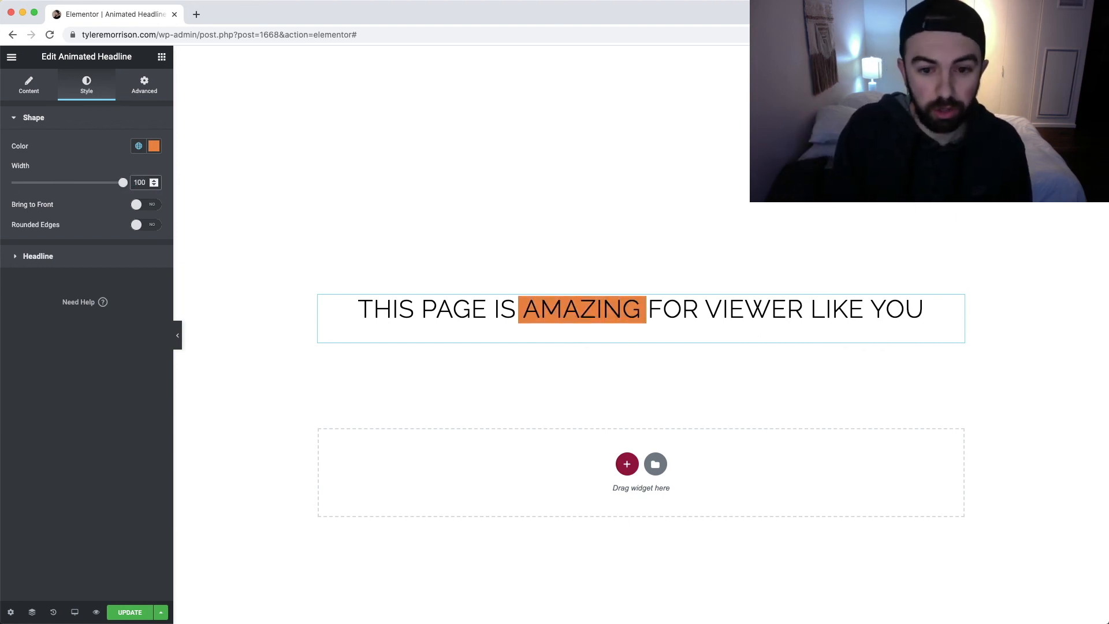
pyautogui.click(402, 187)
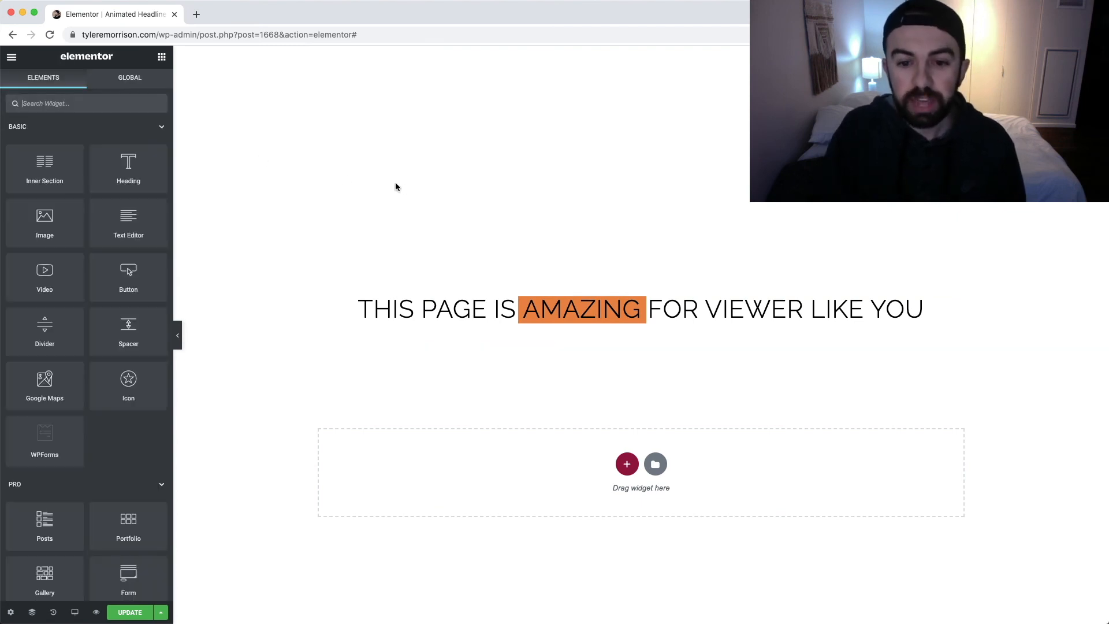